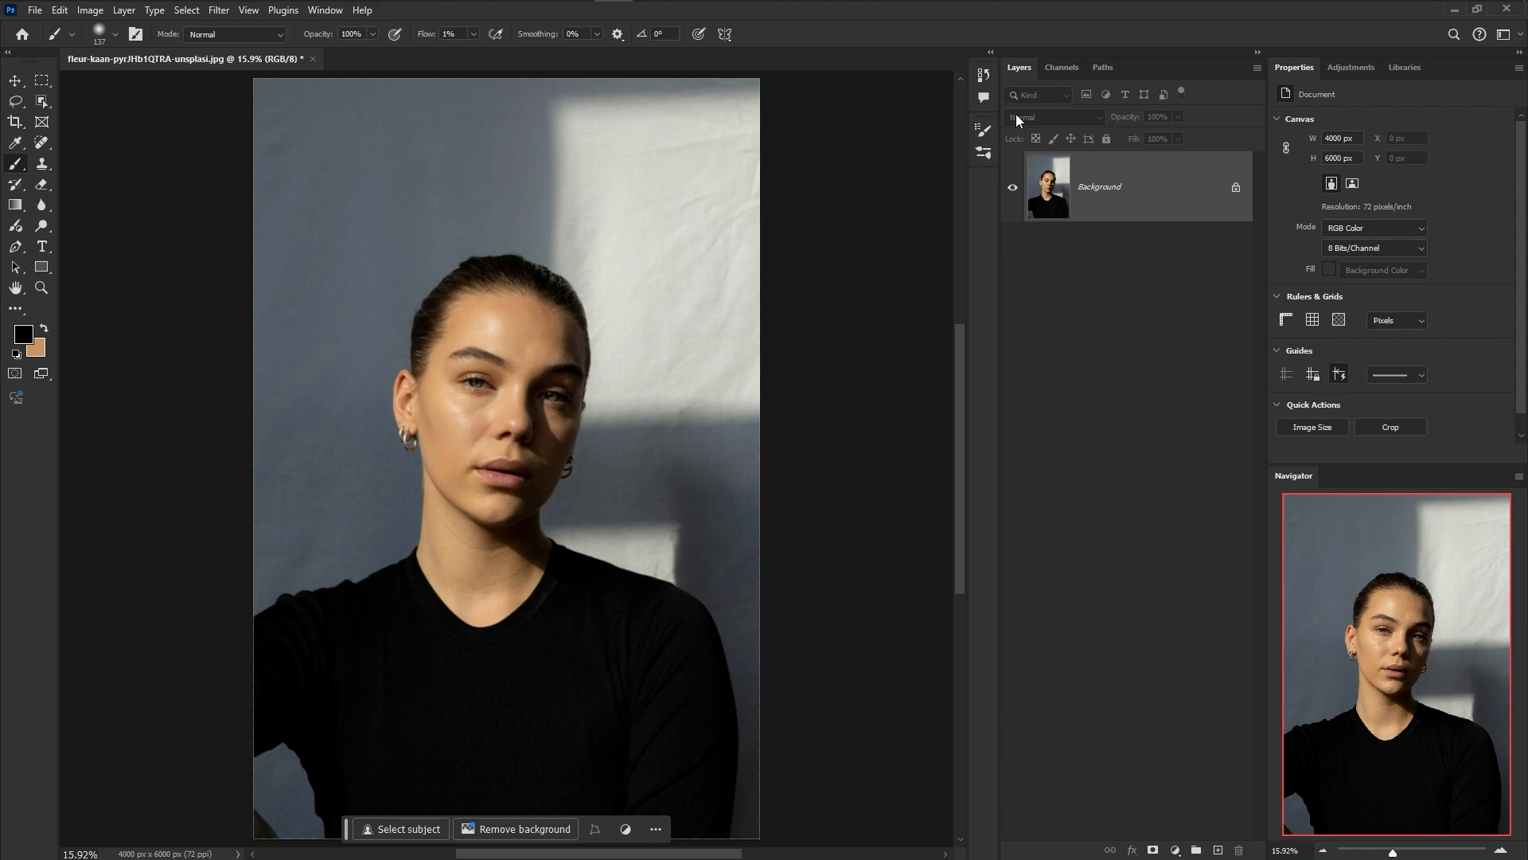
Add a black Solid Color fill layer above the Background and hide it
left_click(1183, 850)
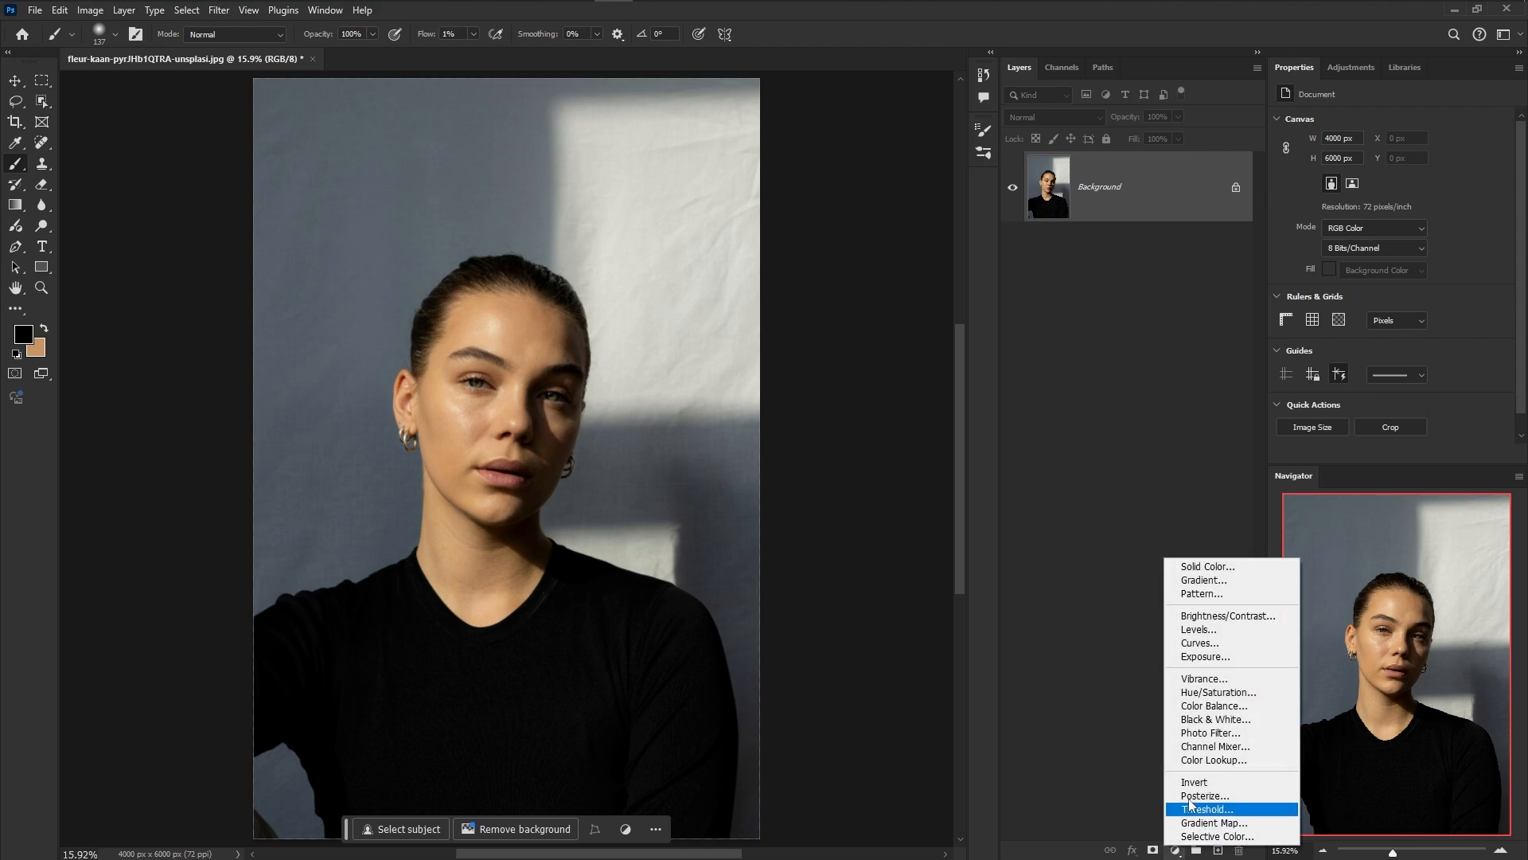
left_click(1190, 568)
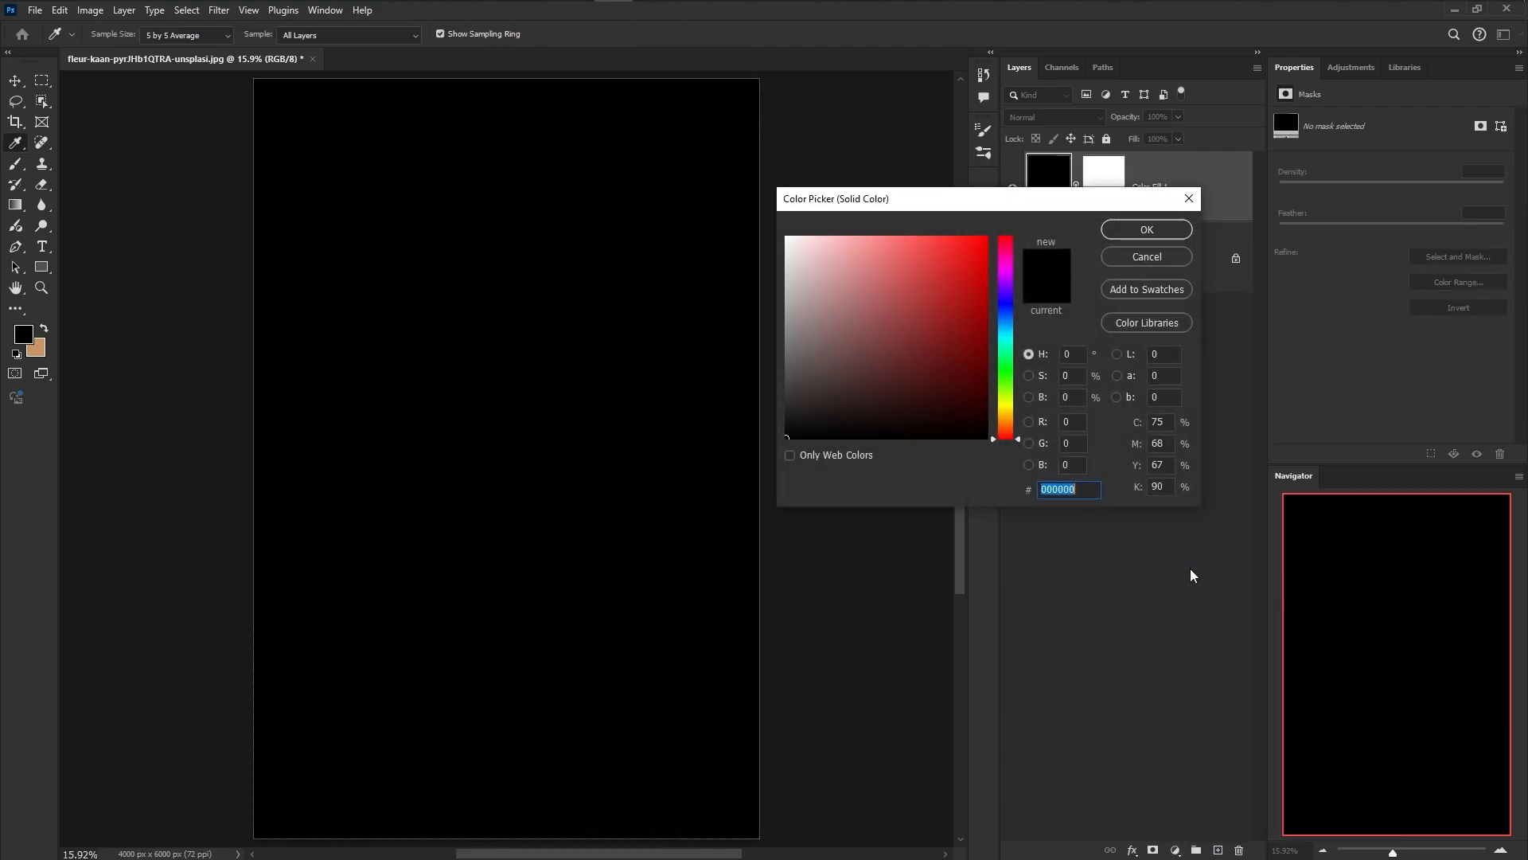
left_click(1128, 230)
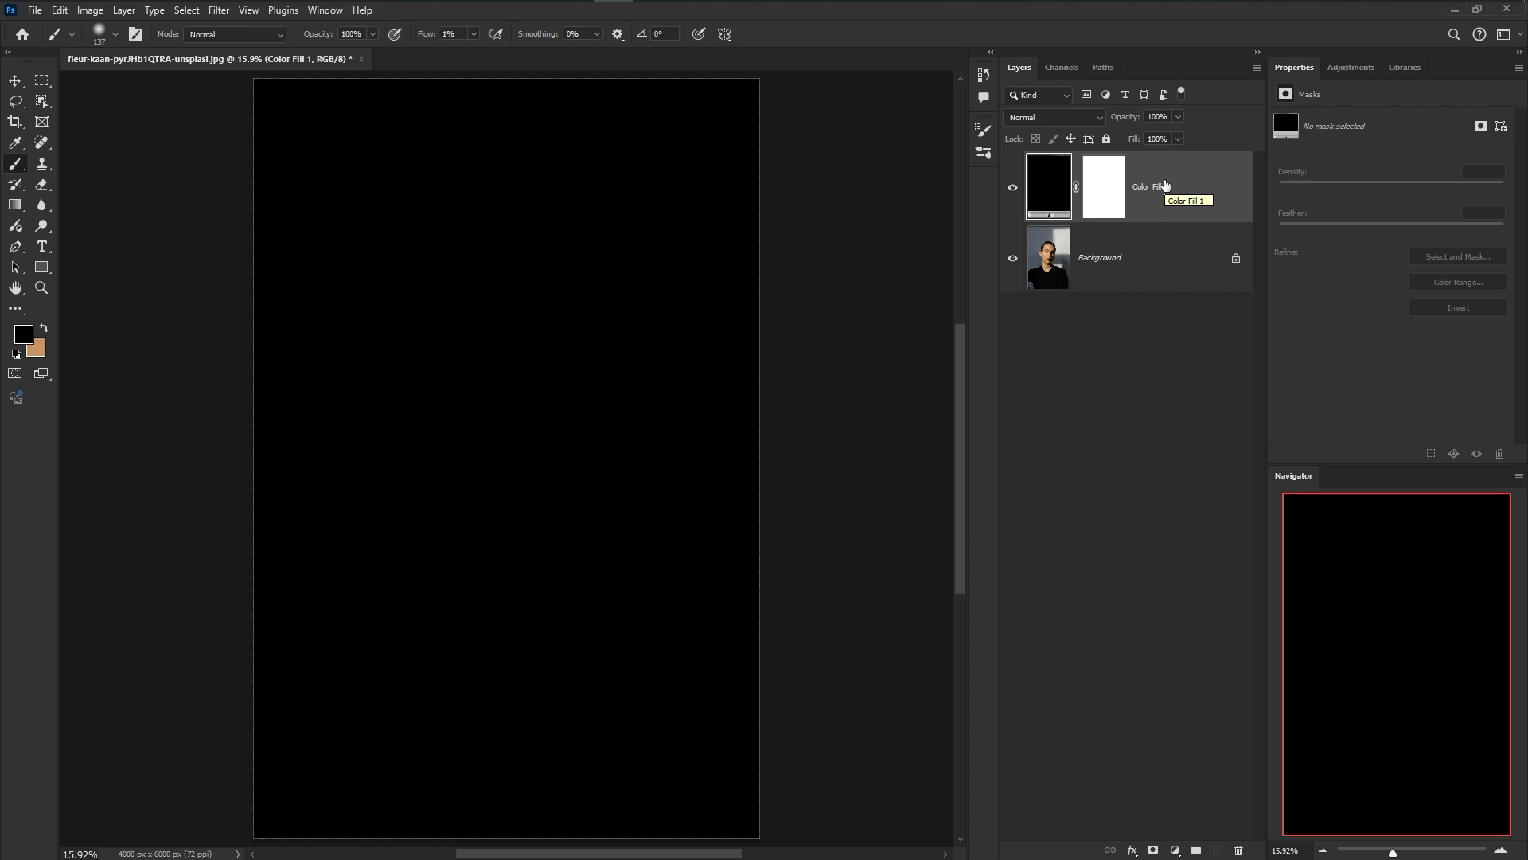
left_click(1016, 196)
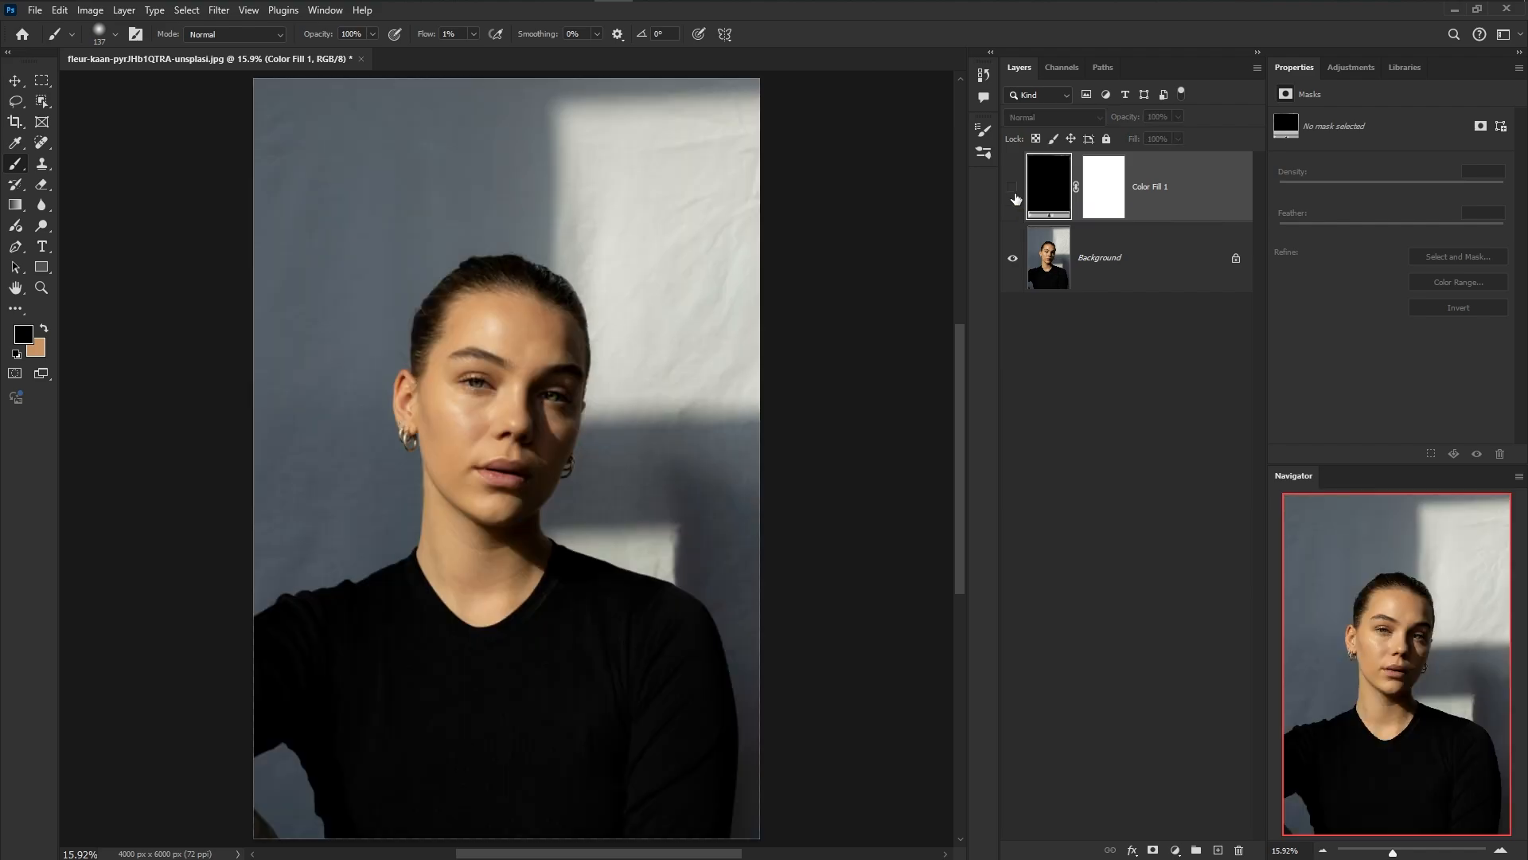
Set the eyedropper sample size to 5 by 5 Average and change the fill colour to the forehead skin tone d3a174
double_click(1046, 192)
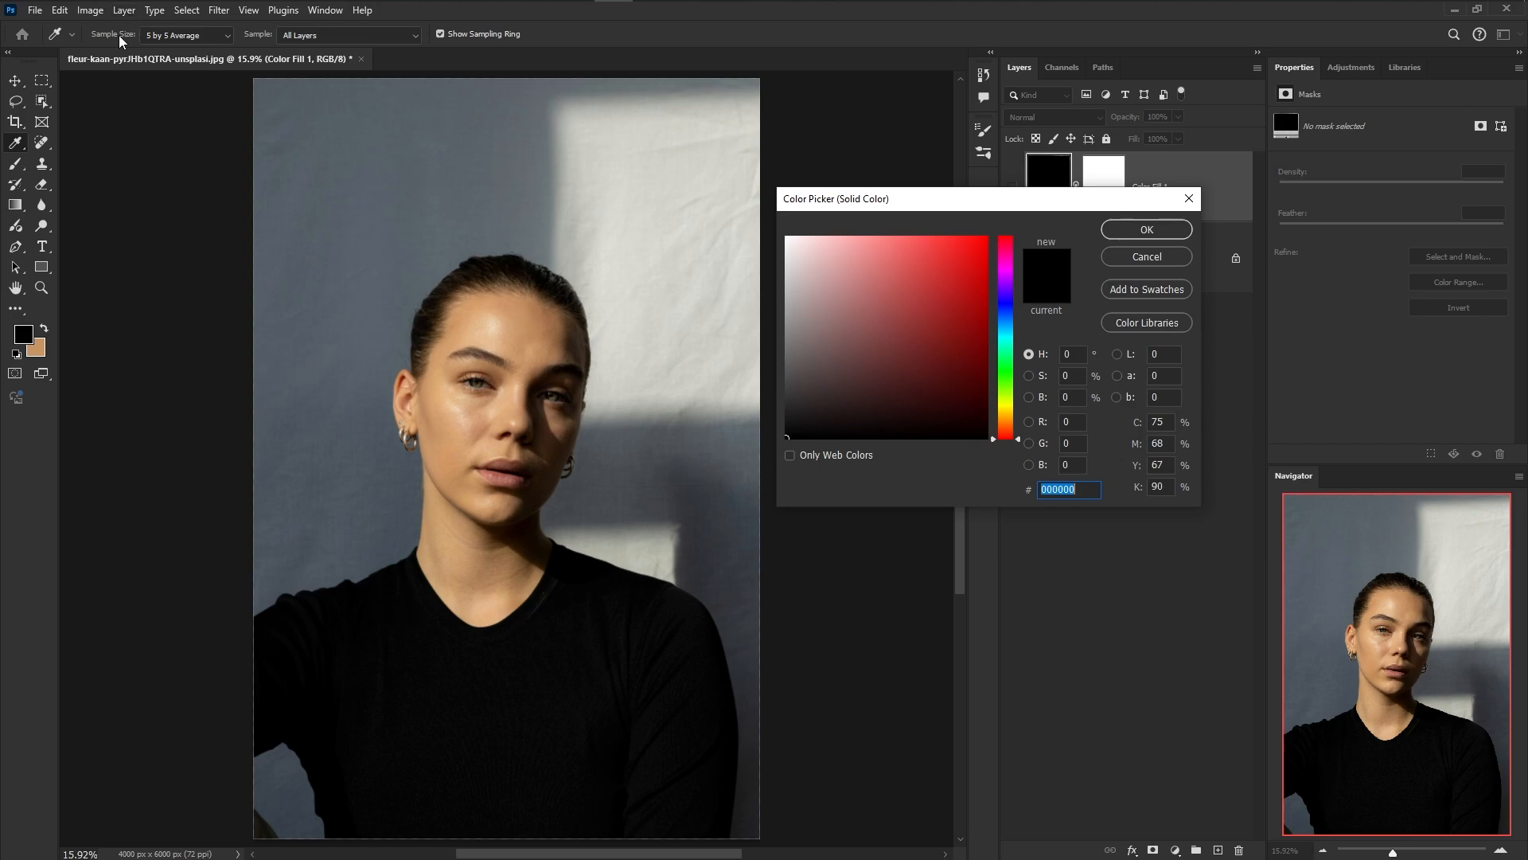
left_click(160, 37)
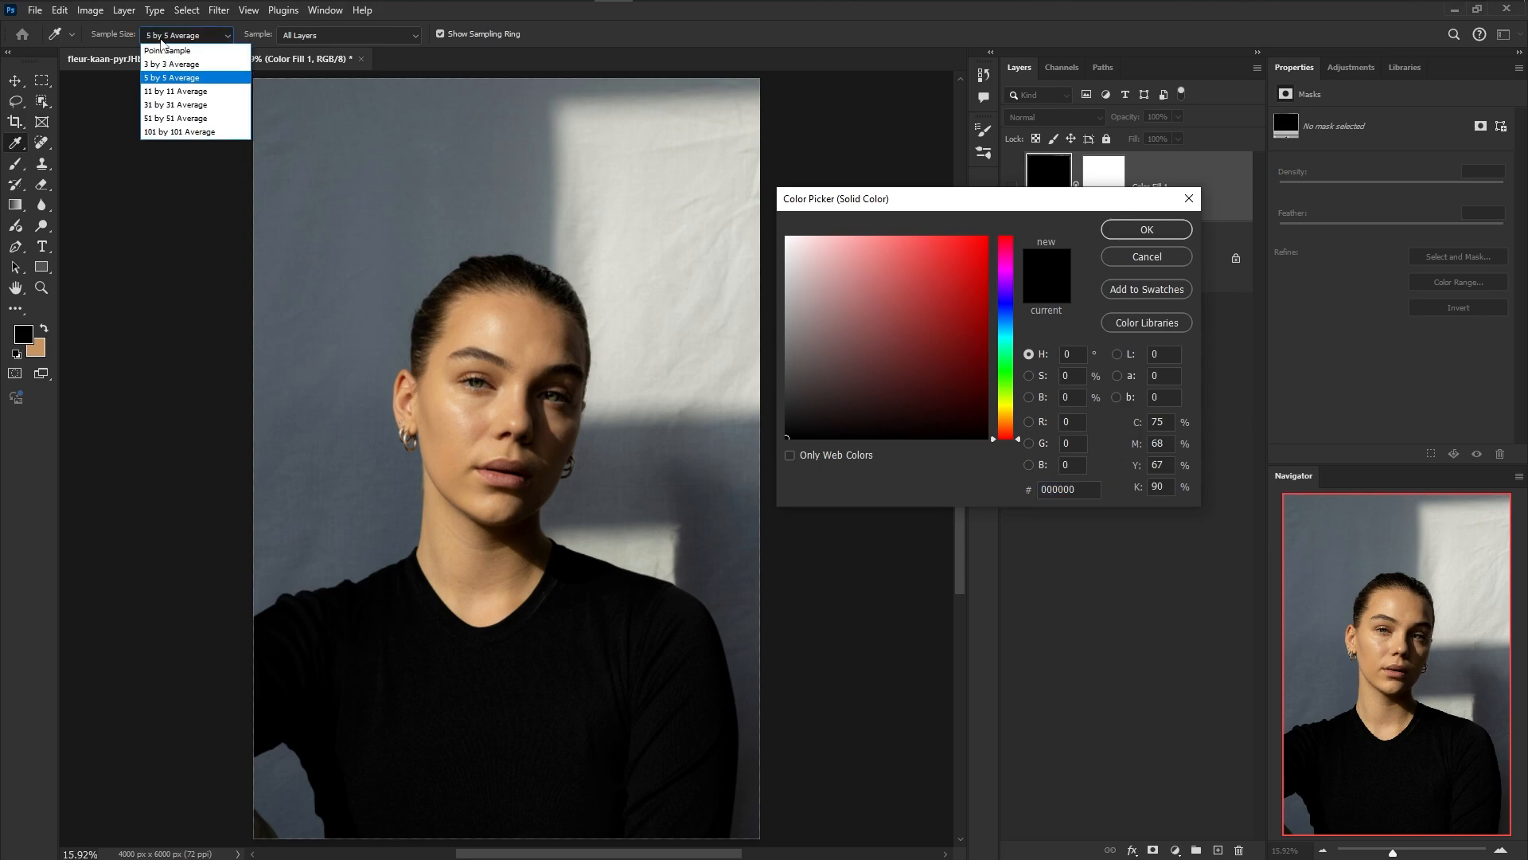
left_click(173, 54)
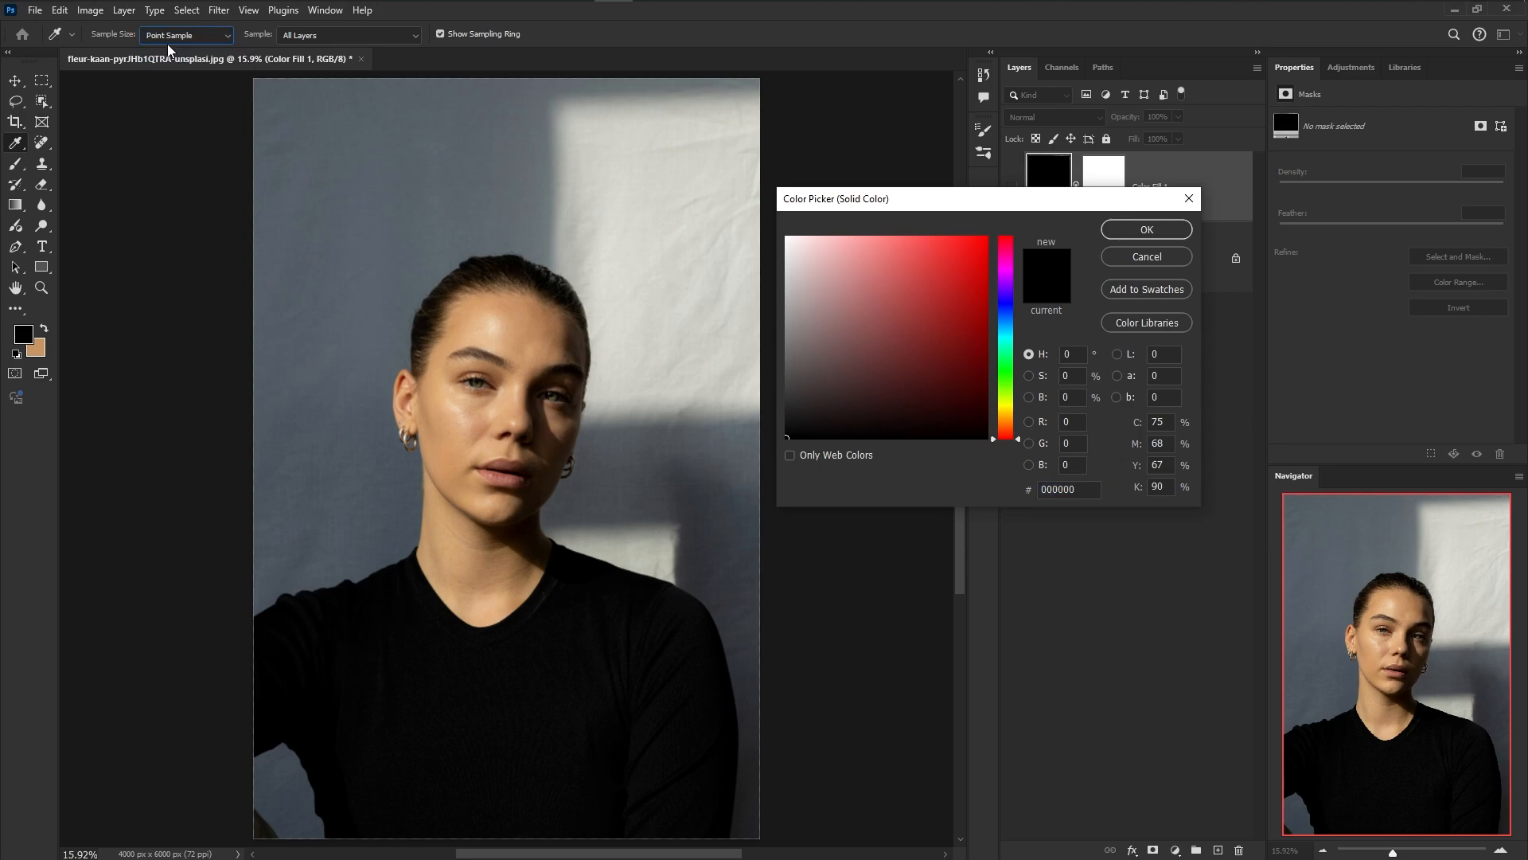
left_click(169, 36)
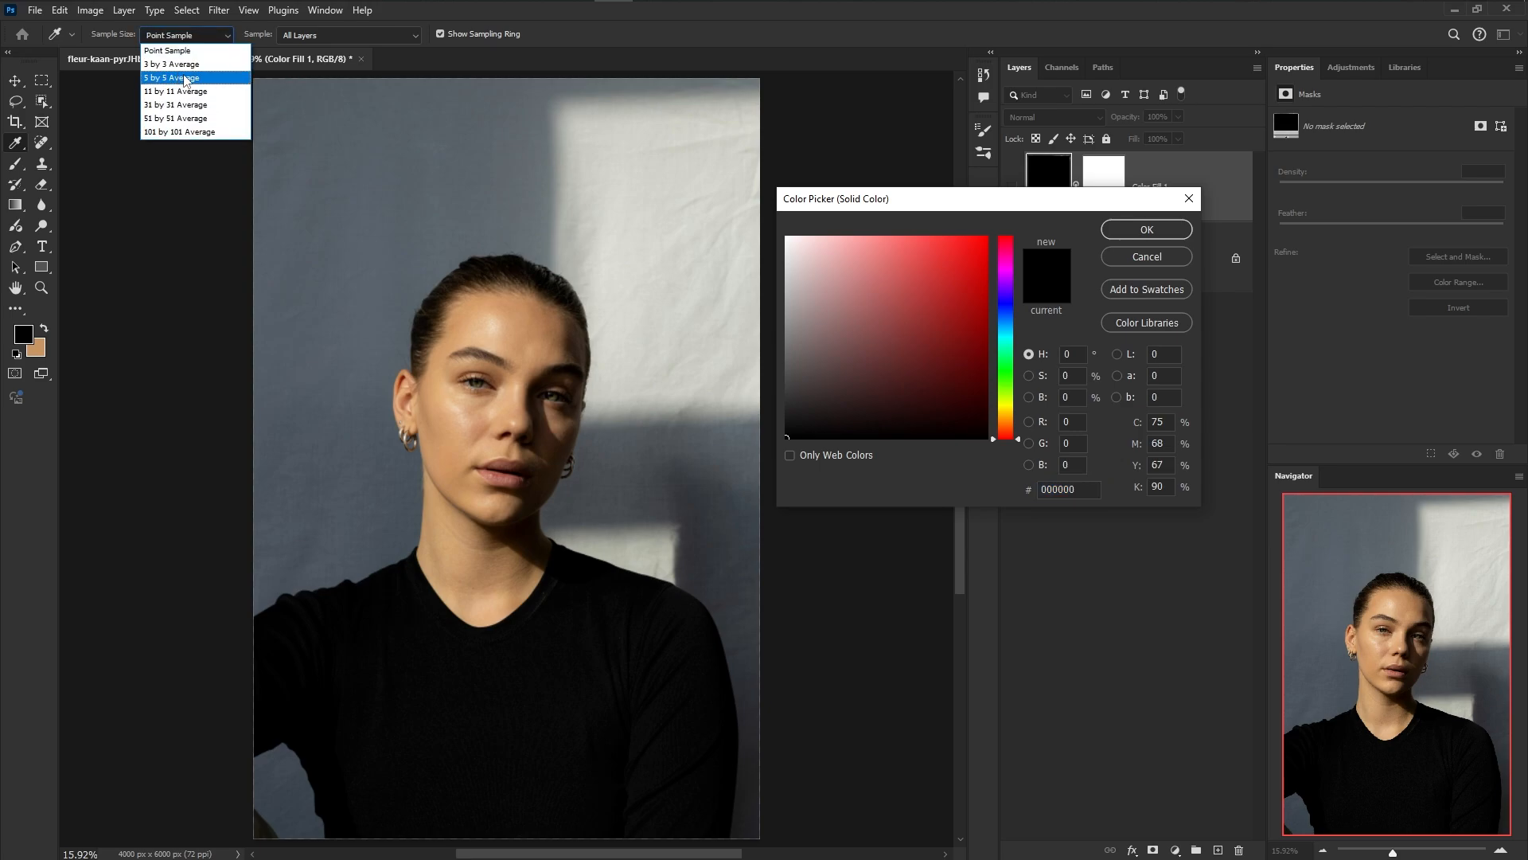
left_click(182, 78)
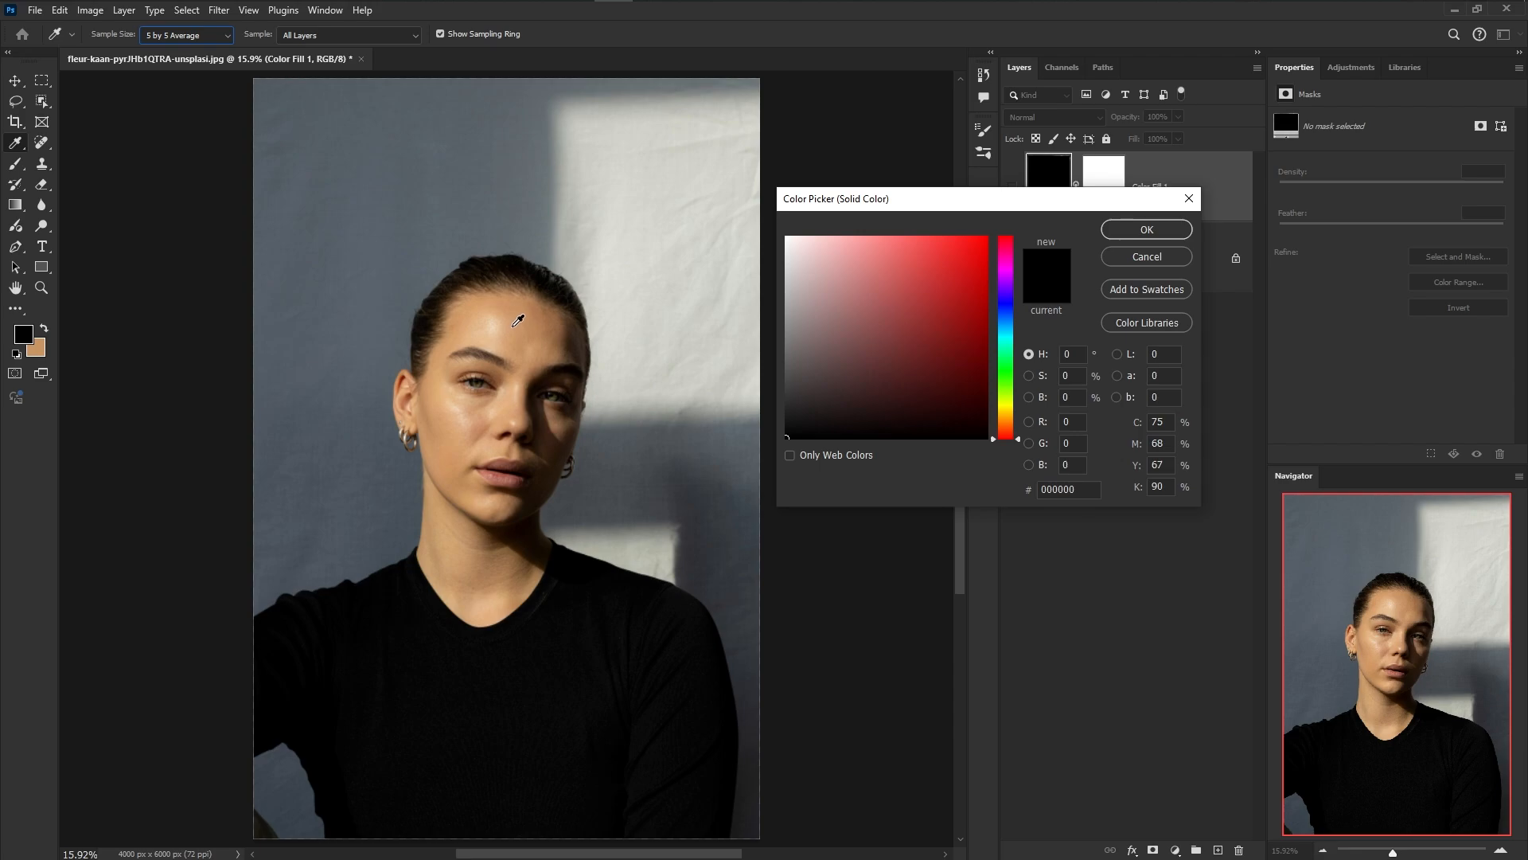
left_click(518, 322)
left_click(518, 322)
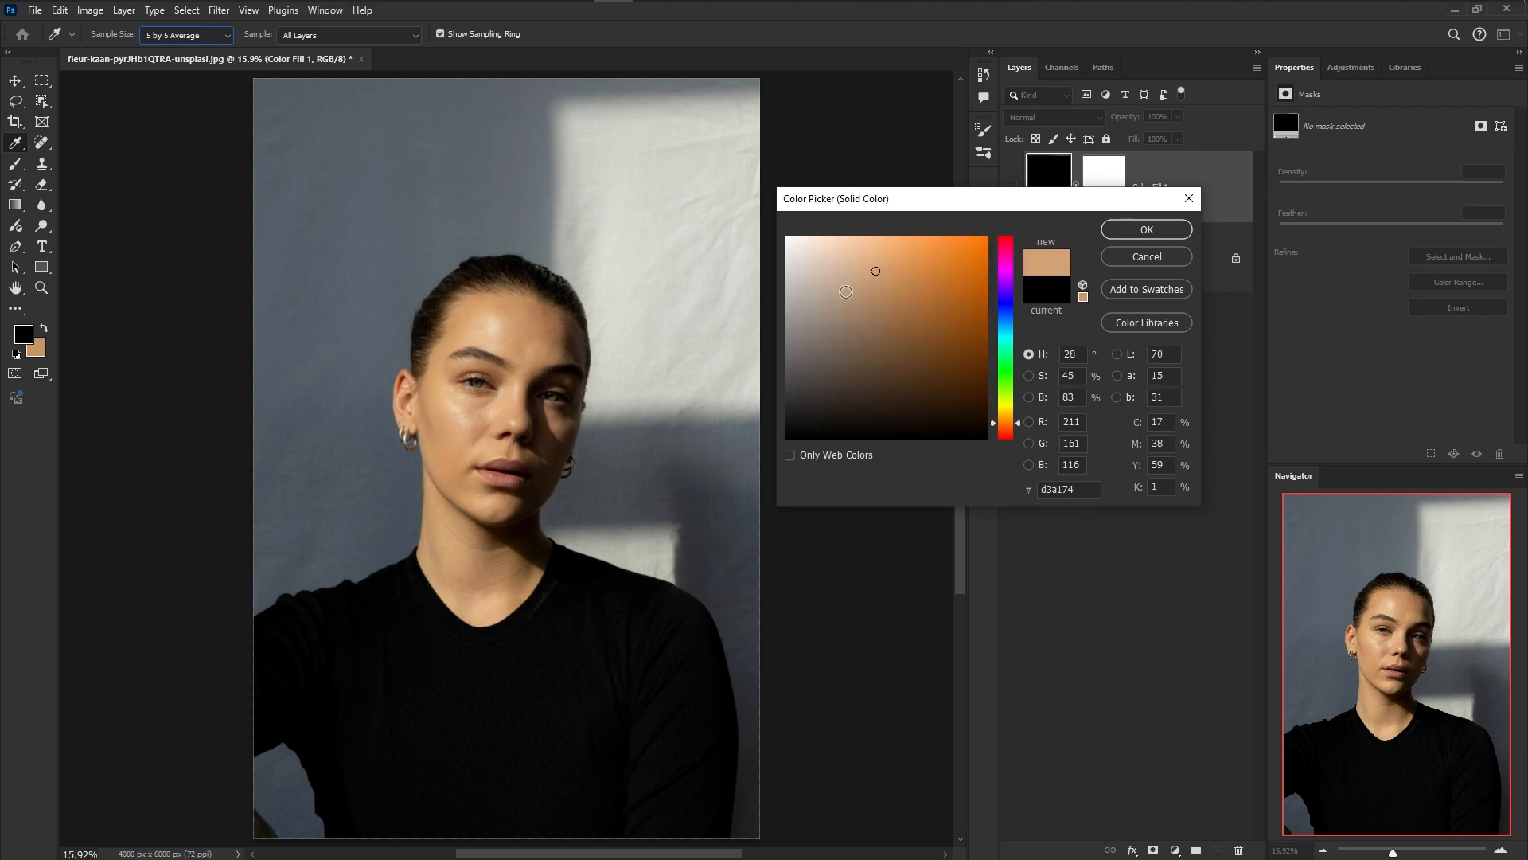
left_click(1105, 230)
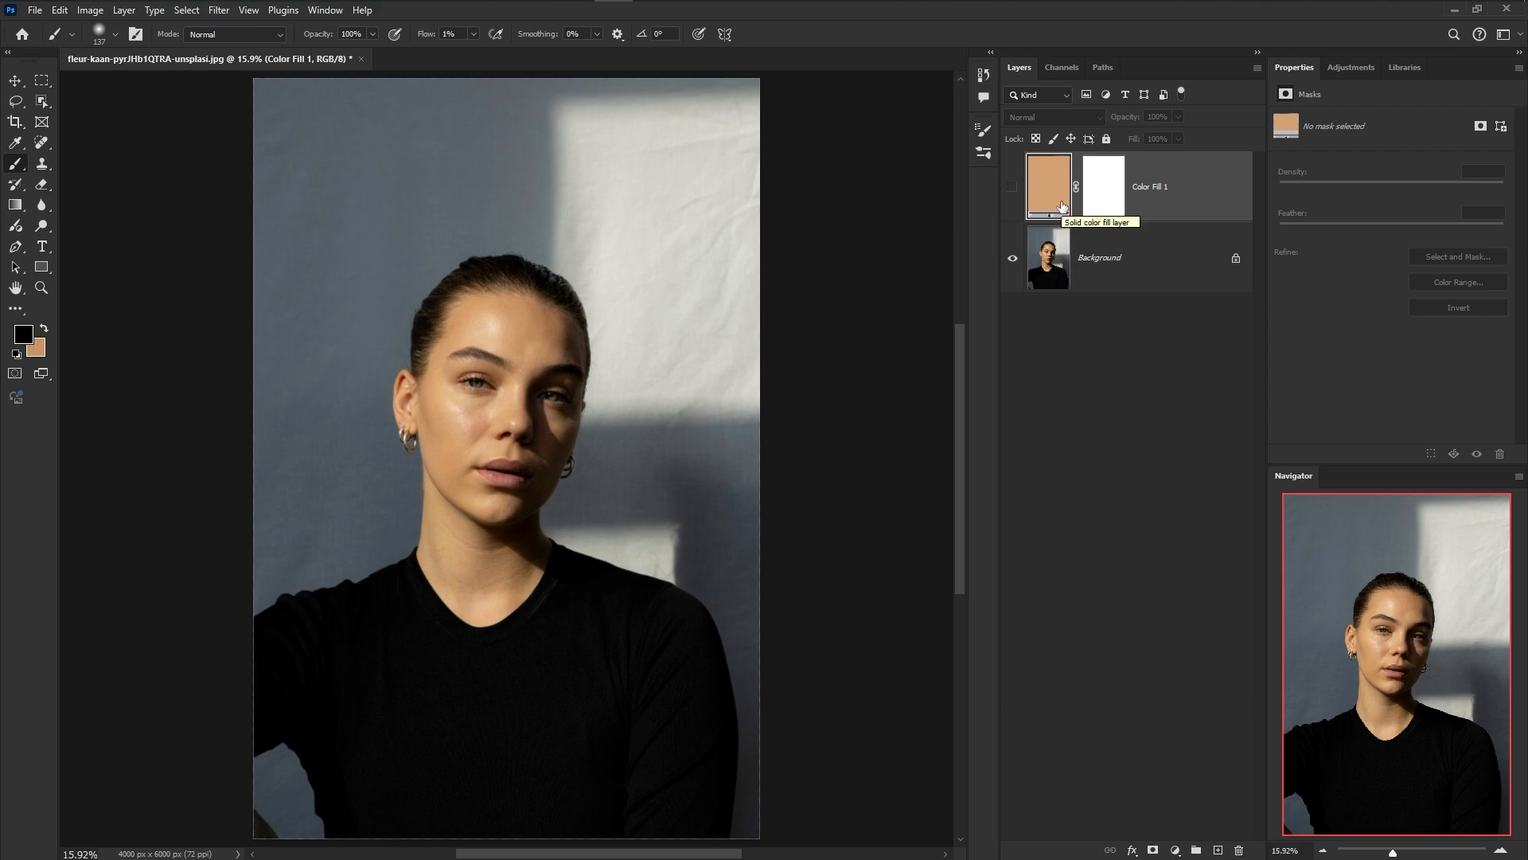
Make the skin-toned fill layer visible, set its blend mode to Multiply and deselect it
left_click(1014, 192)
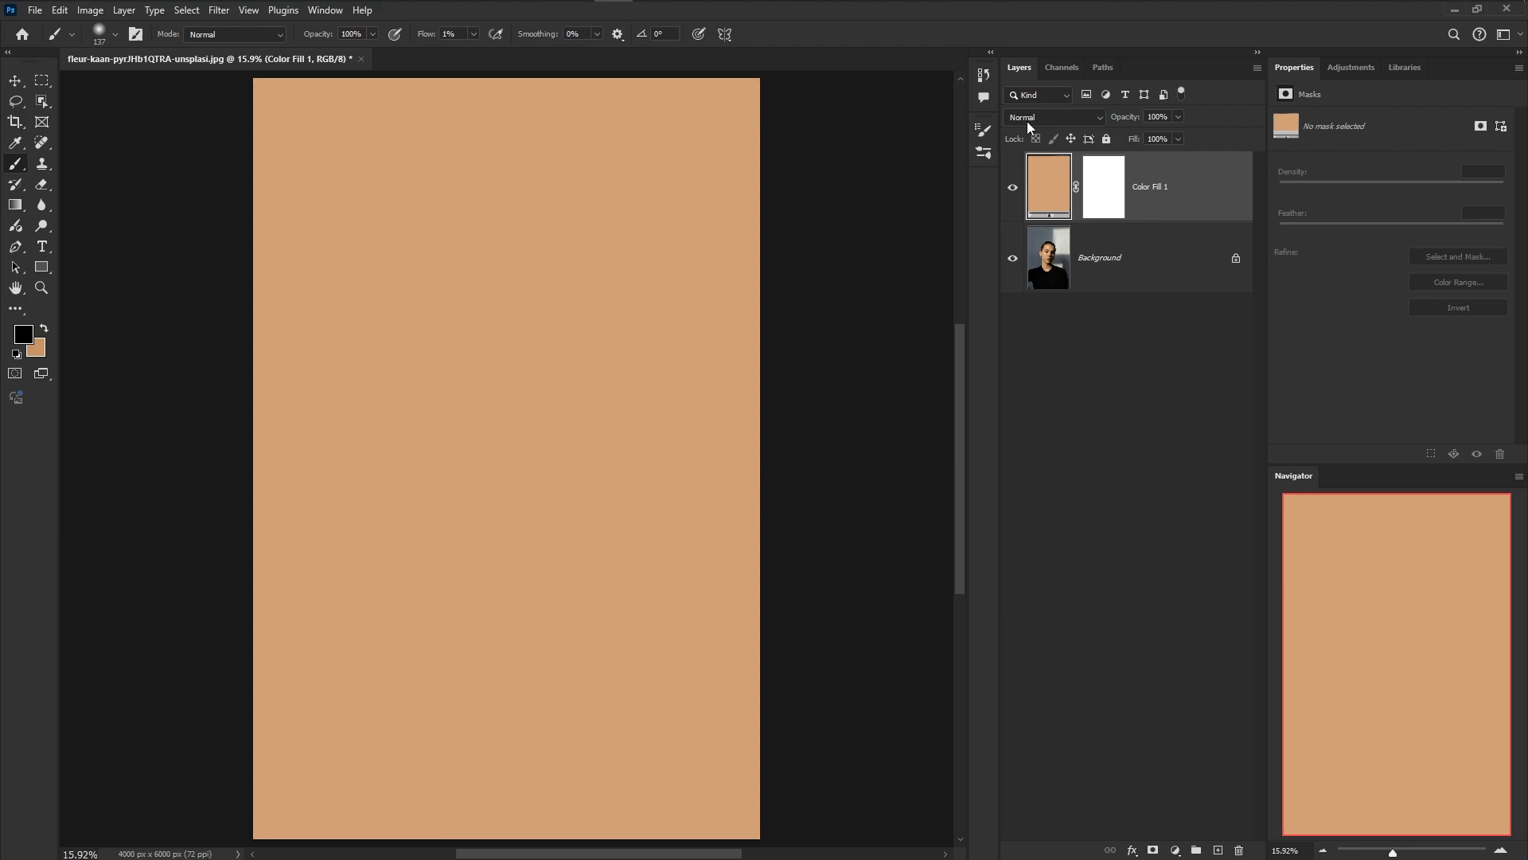
left_click(1026, 121)
left_click(1025, 185)
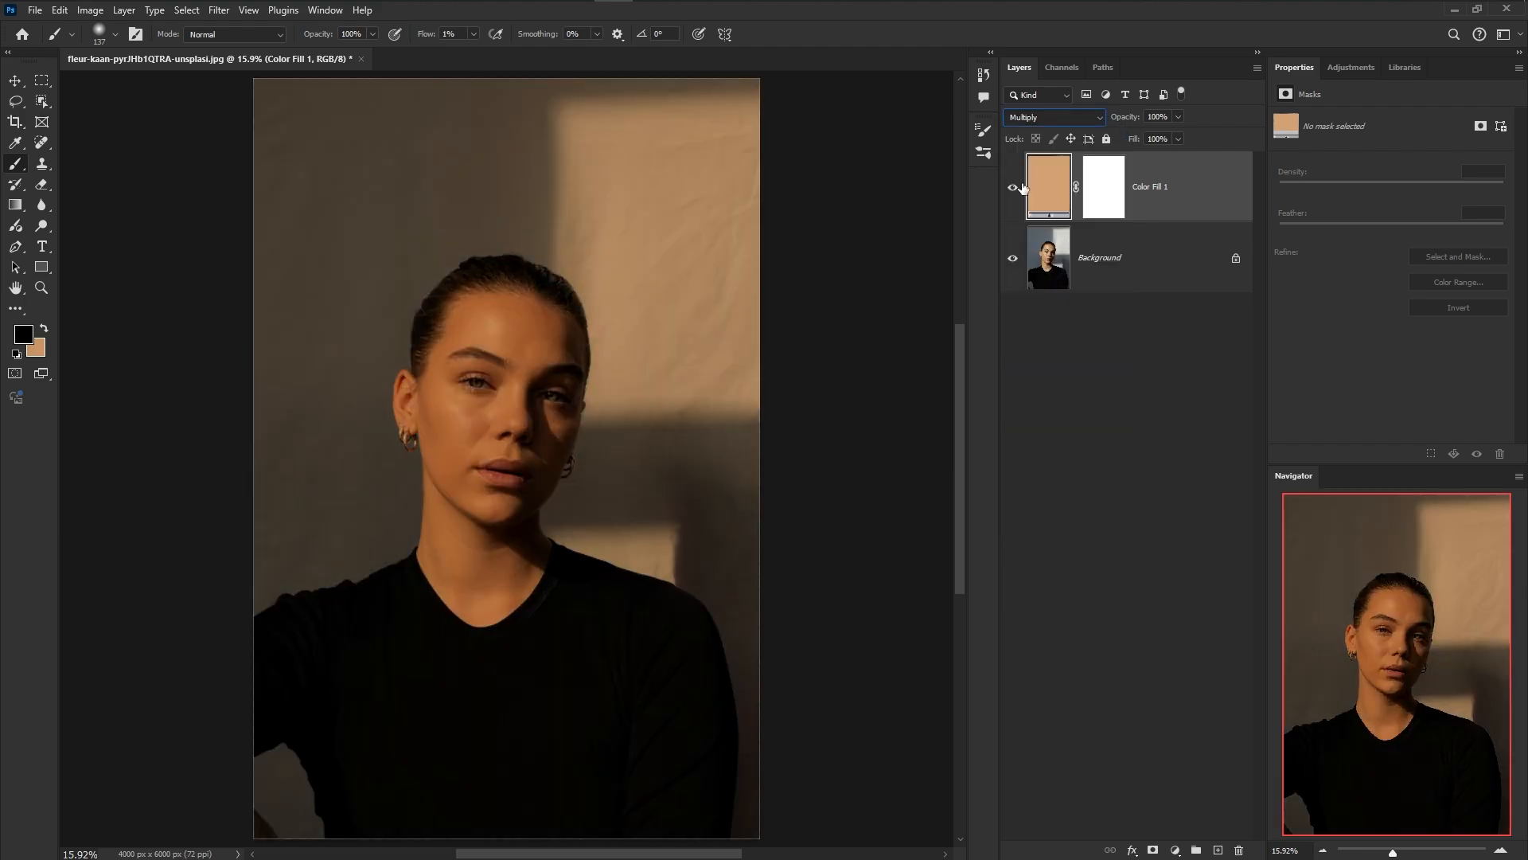
left_click(1117, 339)
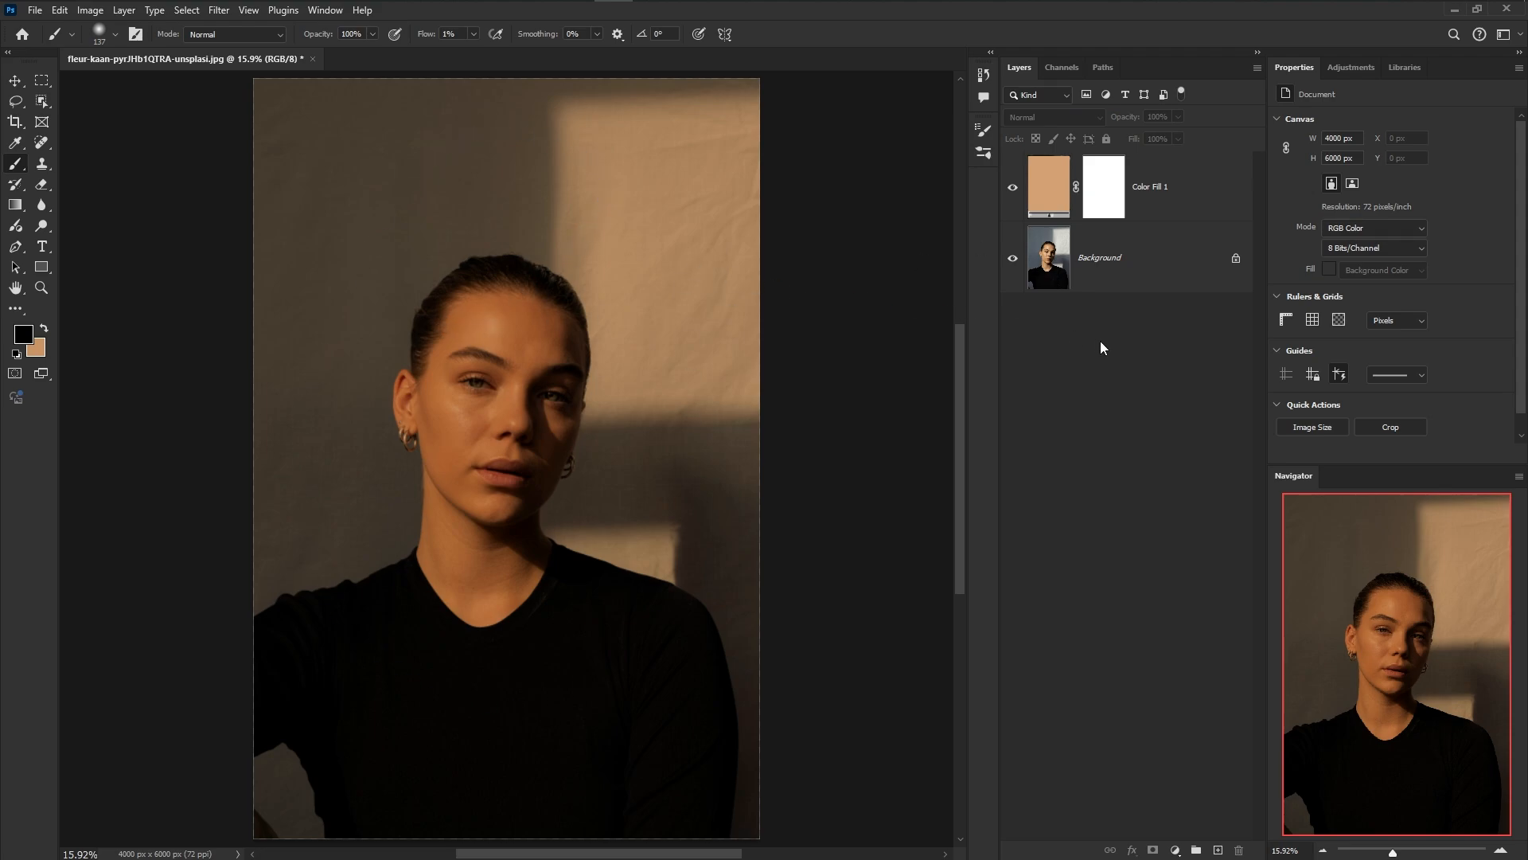
Limit the fill layer to the highlights by splitting the underlying layer's black Blend If slider to 177 / 250
double_click(1220, 186)
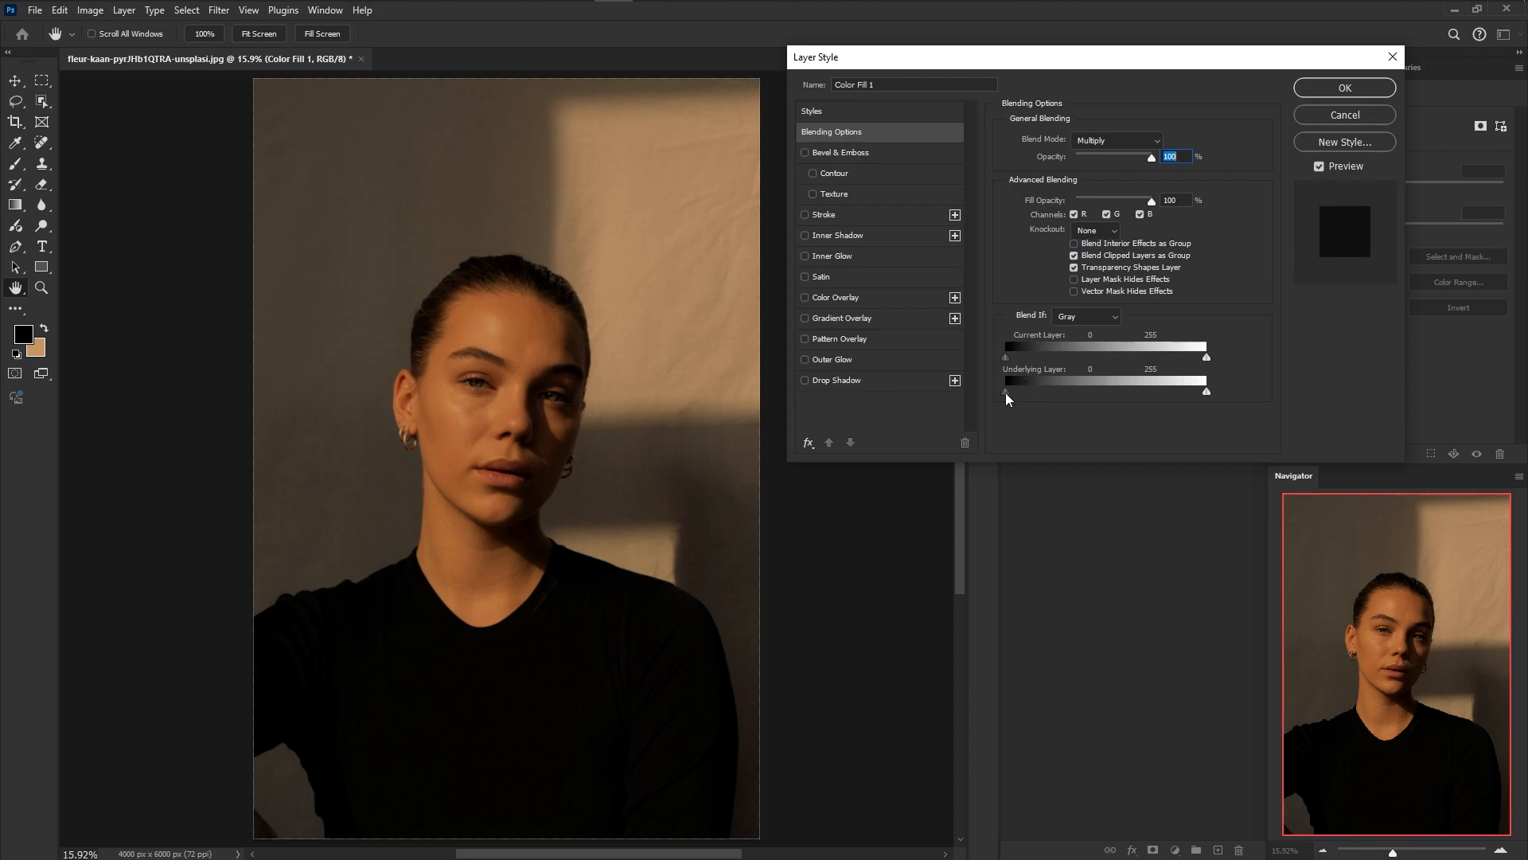
left_click_drag(1006, 393, 1119, 390)
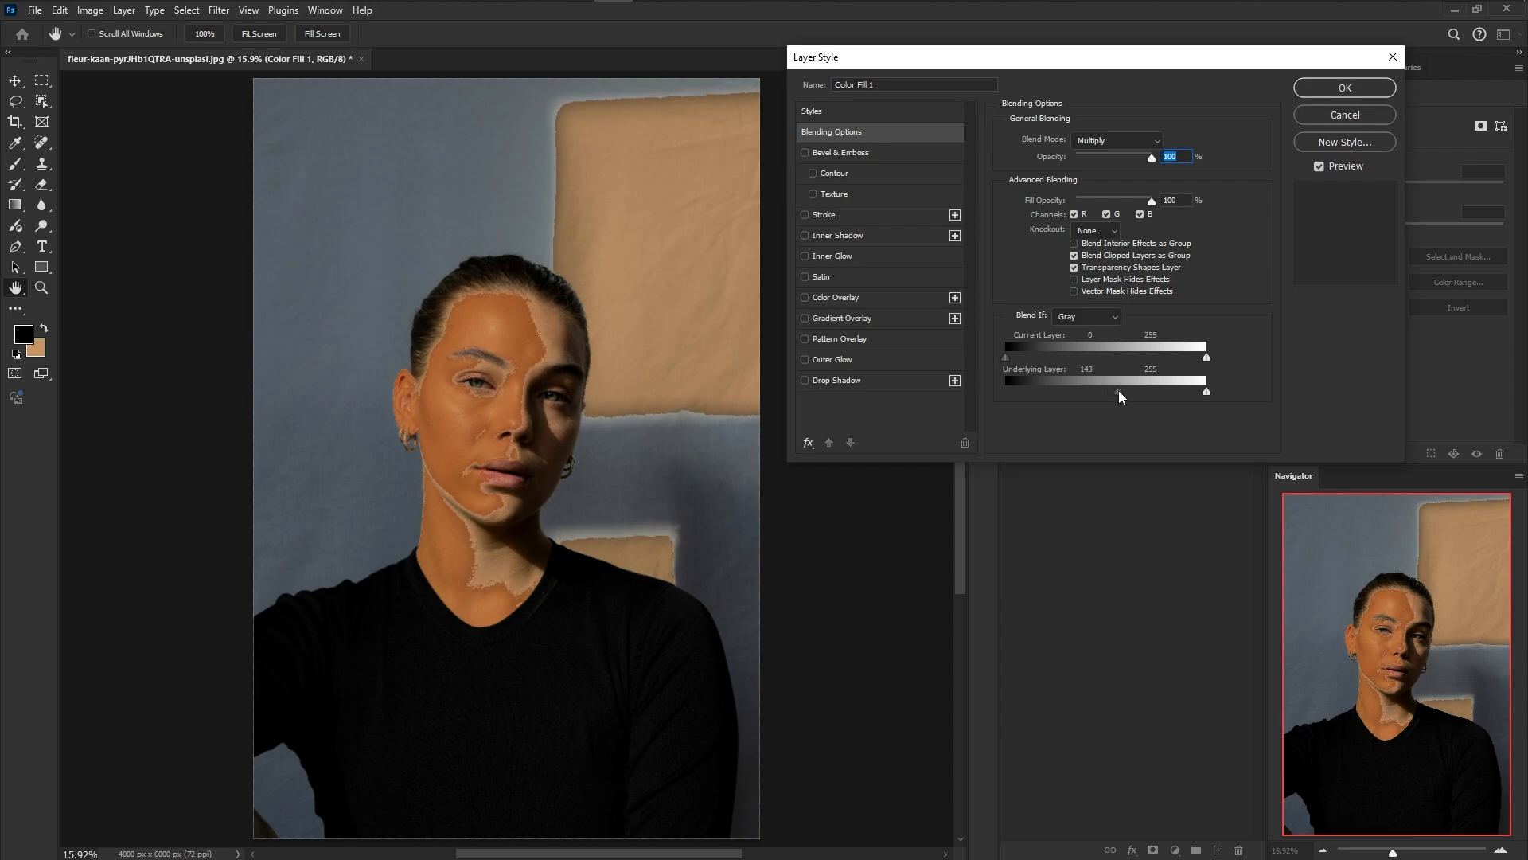
left_click_drag(1119, 390, 1148, 387)
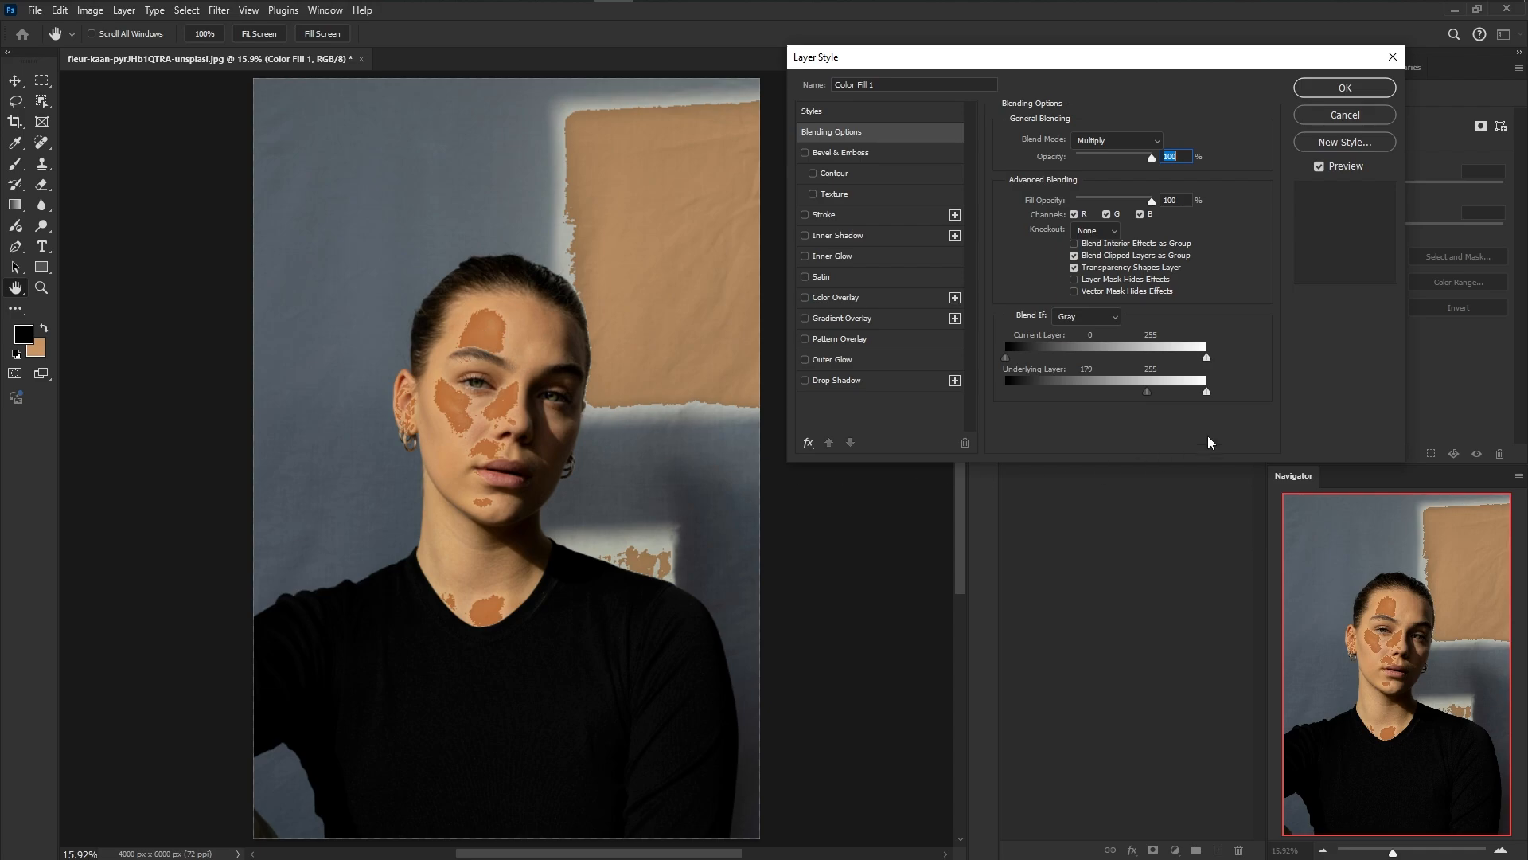
key("alt")
left_click_drag(1149, 393, 1202, 395)
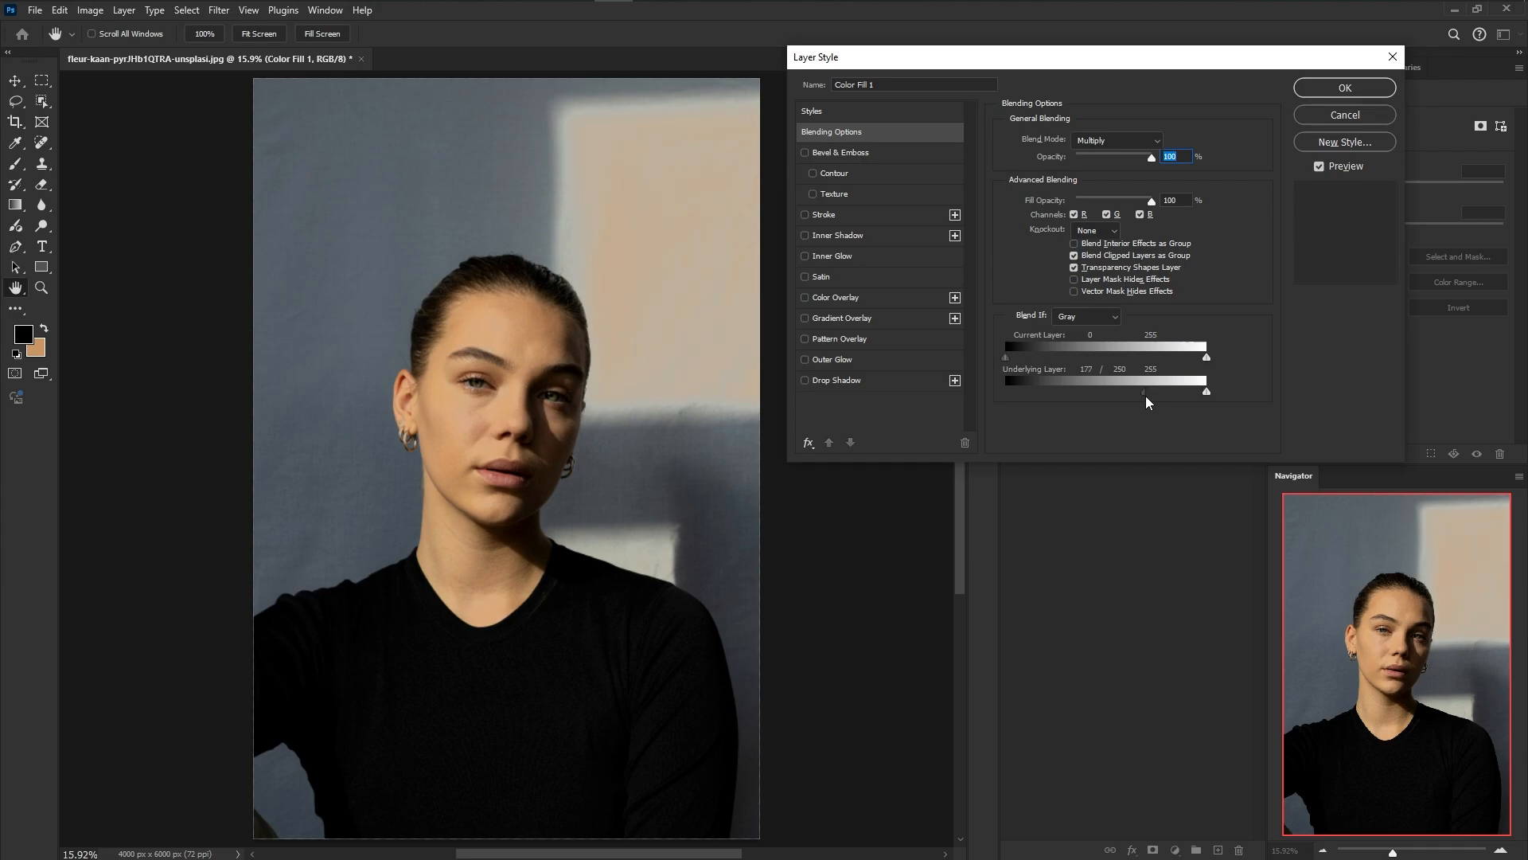
left_click(1319, 91)
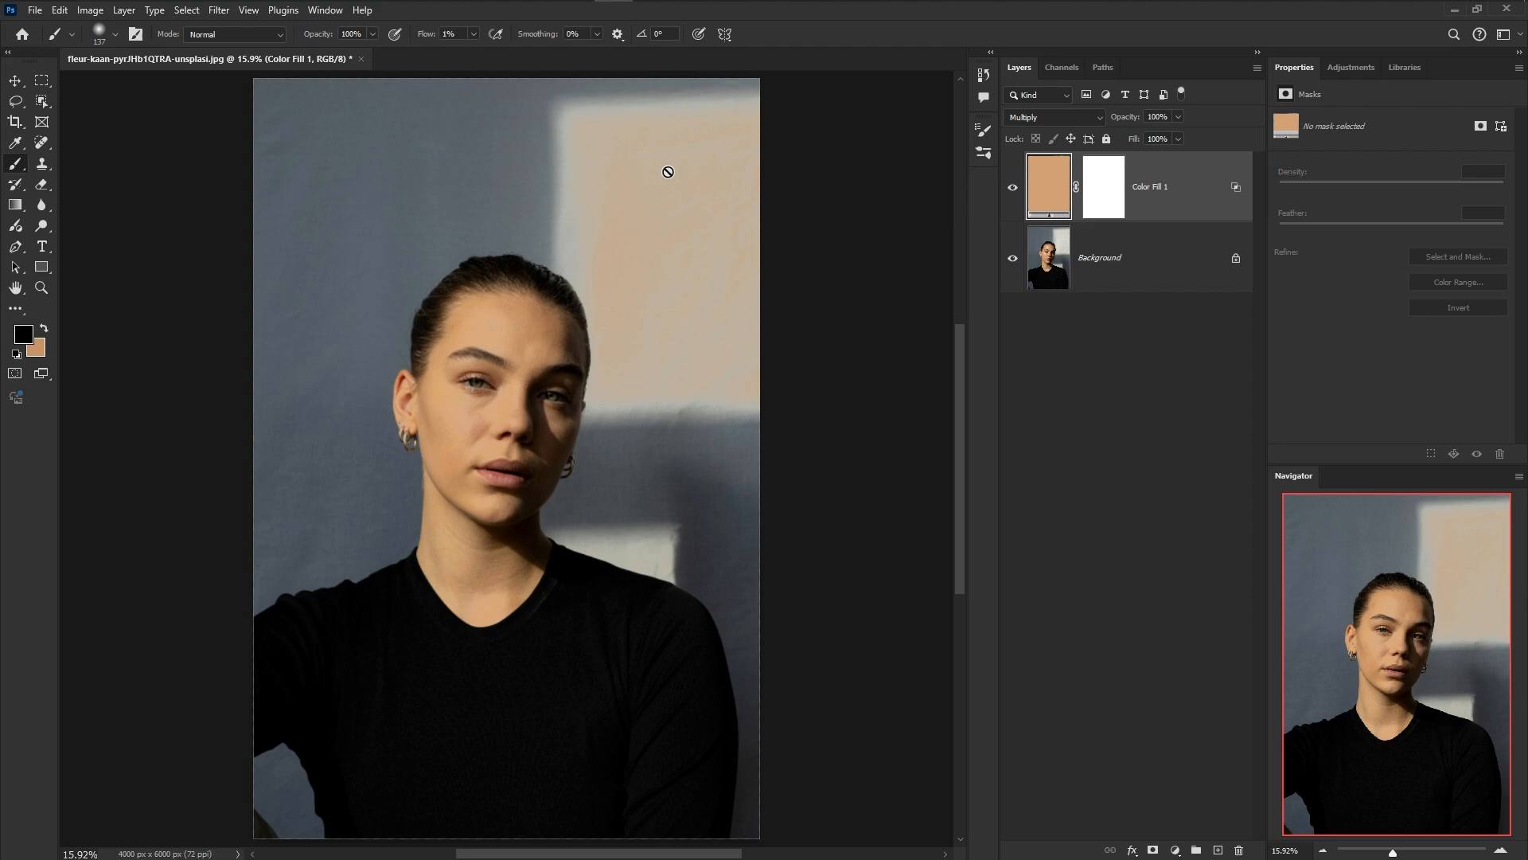
Invert the fill layer's mask to black and paint white on it over the shiny areas of the forehead
left_click(1109, 191)
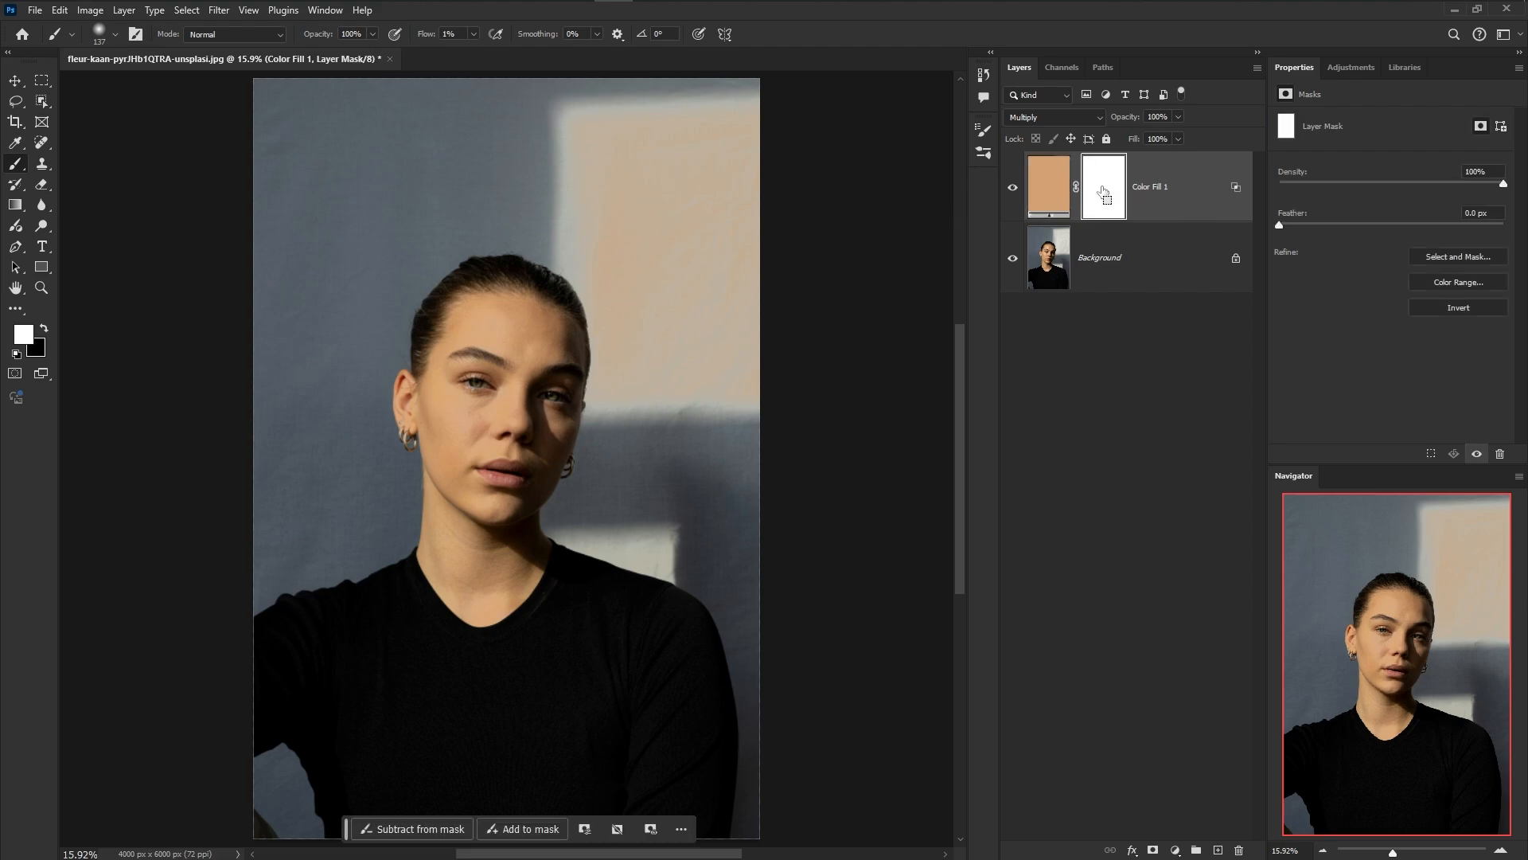
key("ctrl+i")
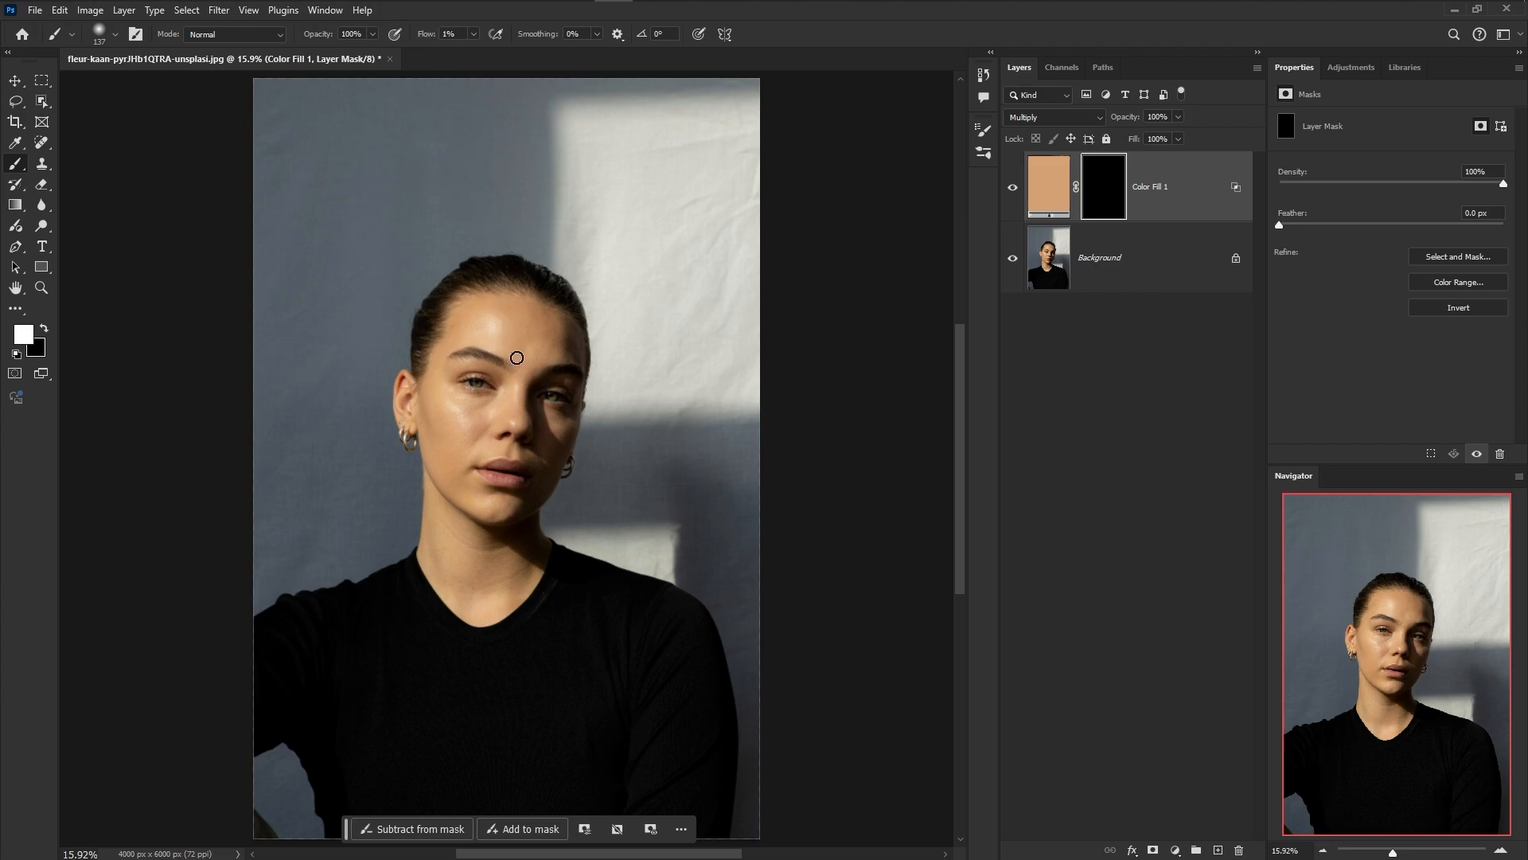
scroll(504, 326, "up", 8)
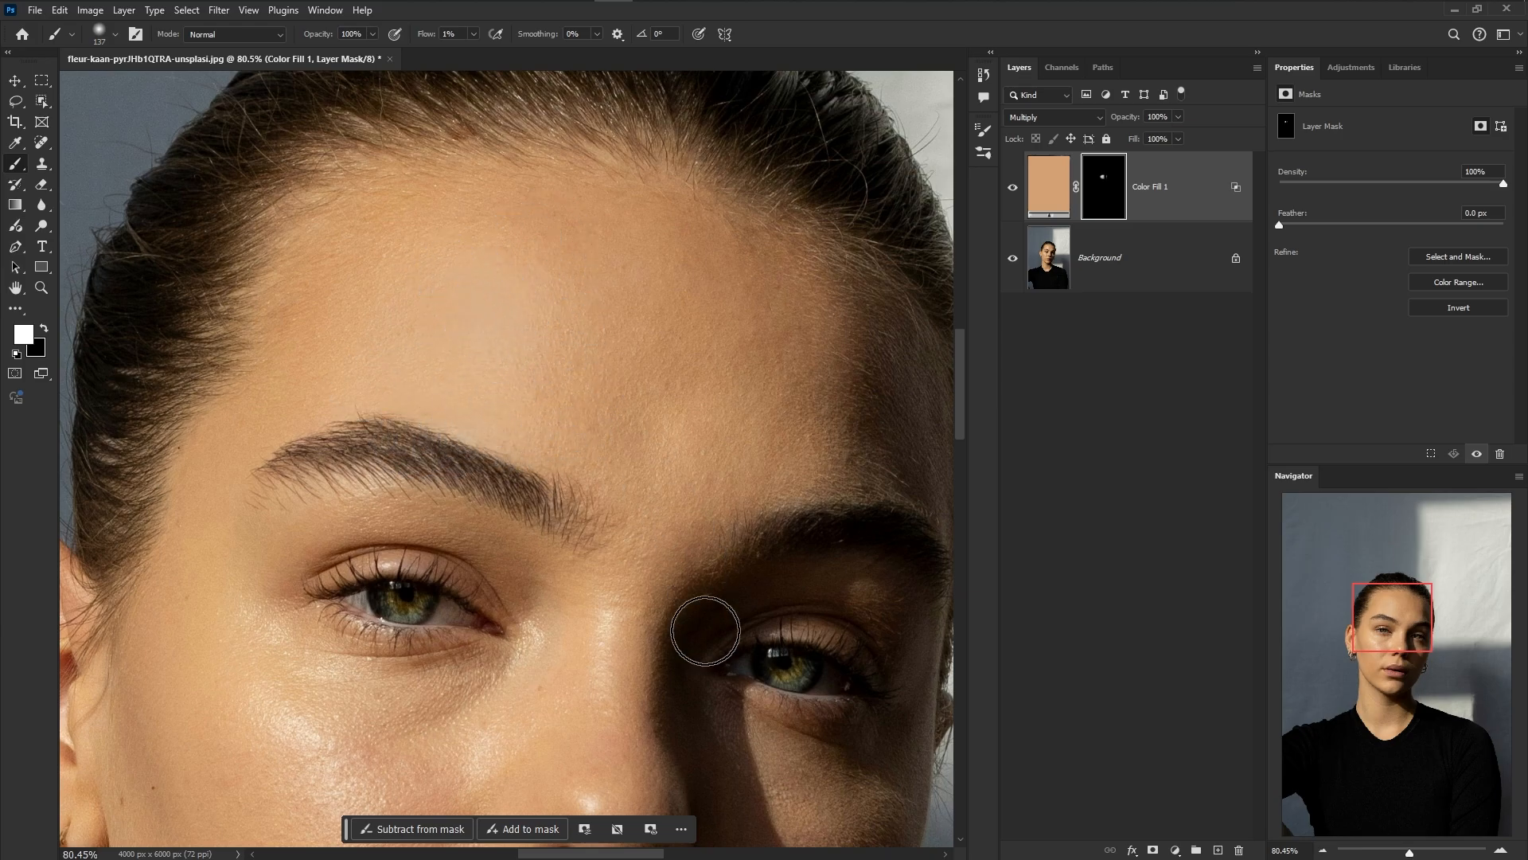
Paint white on the fill layer's mask with a smaller soft brush over the shine along the nose
mouse_move(703, 624)
left_mouse_down()
mouse_move(684, 323)
mouse_move(677, 355)
left_mouse_up()
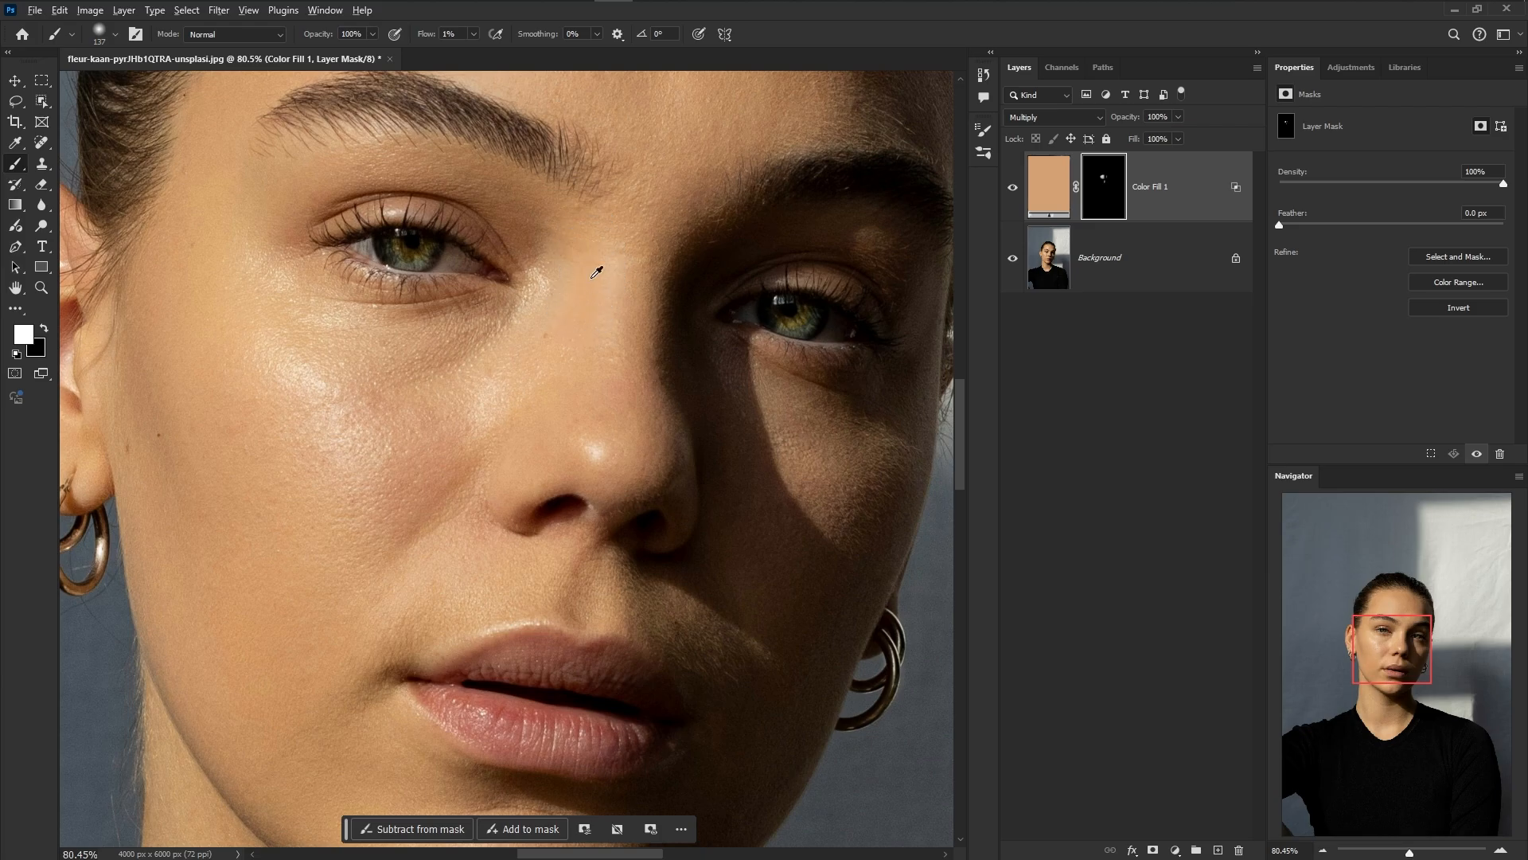
right_click(590, 278, "alt")
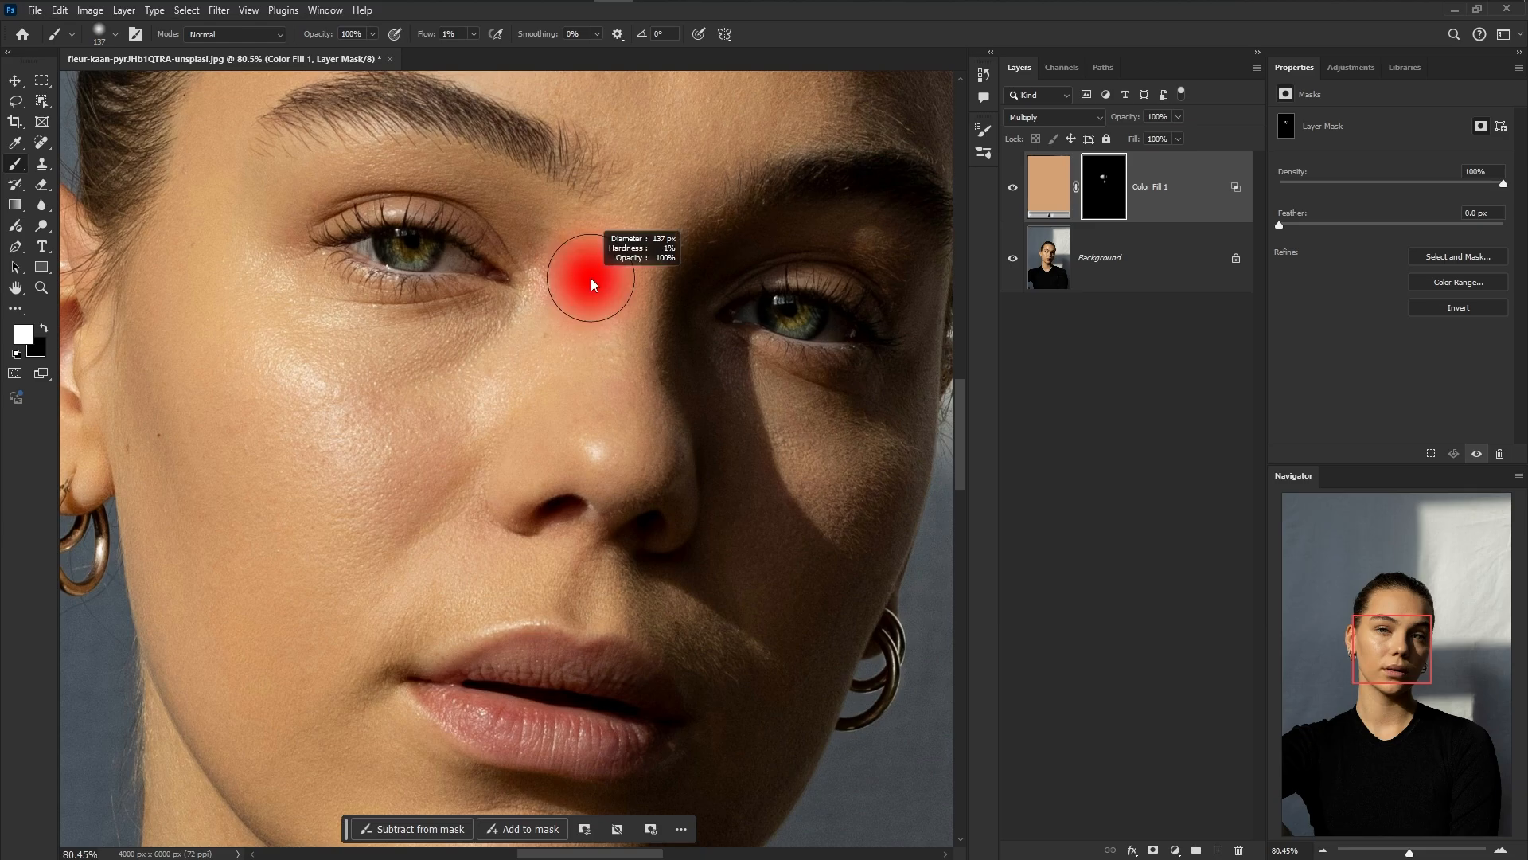
mouse_move(590, 279)
left_mouse_down()
mouse_move(676, 275)
mouse_move(570, 285)
mouse_move(665, 298)
mouse_move(672, 147)
mouse_move(619, 443)
mouse_move(623, 169)
mouse_move(602, 324)
mouse_move(619, 196)
left_mouse_up()
left_click_drag(627, 298, 533, 293)
left_click_drag(631, 354, 657, 113)
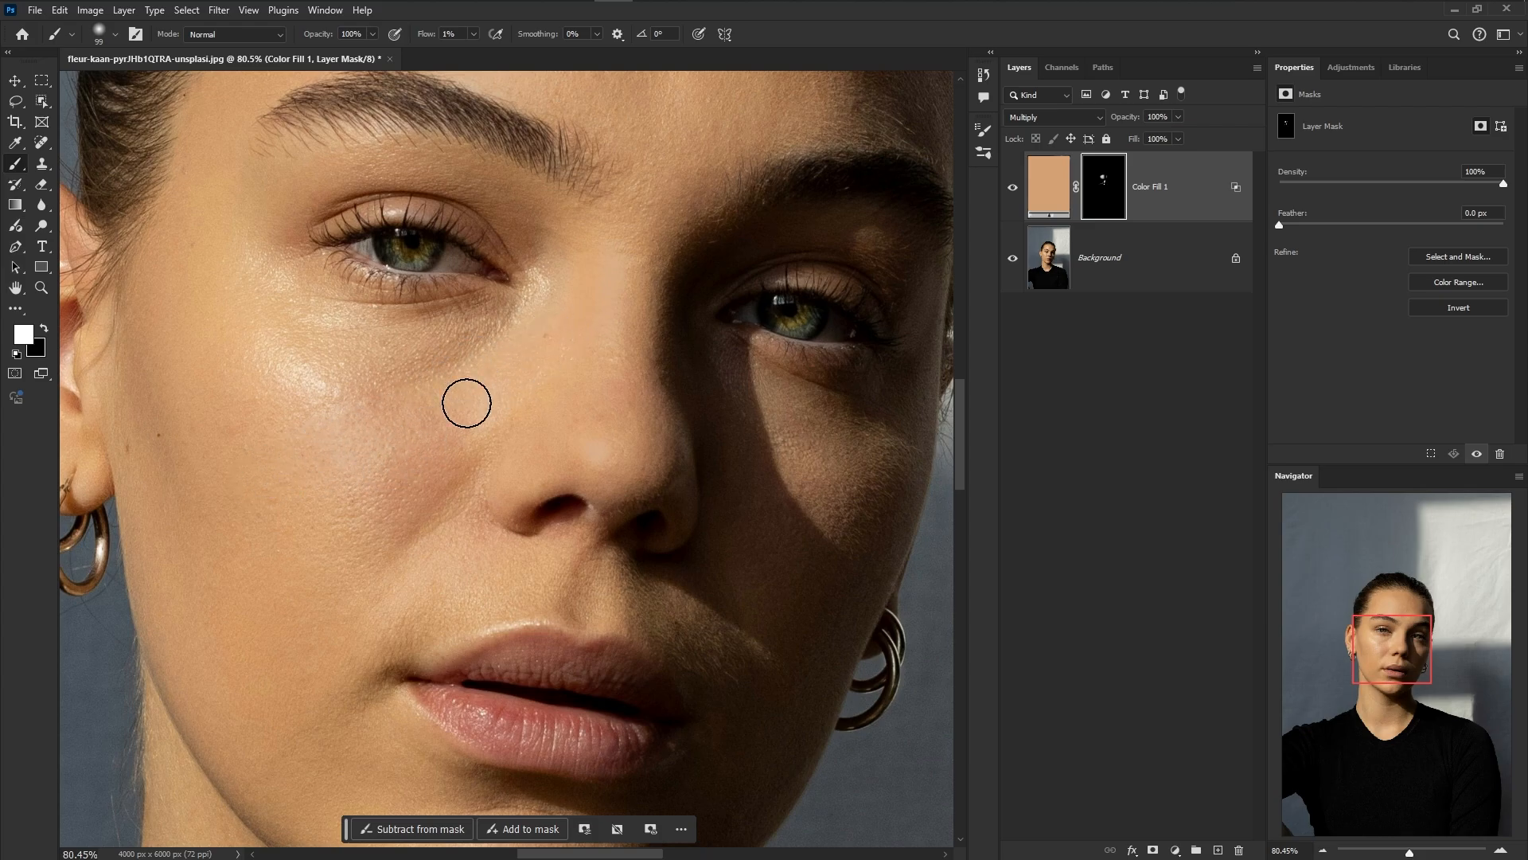
Resize the soft brush and paint white on the mask over the cheek highlight below the eye
right_click(563, 273, "alt")
left_click_drag(446, 384, 473, 384, "alt")
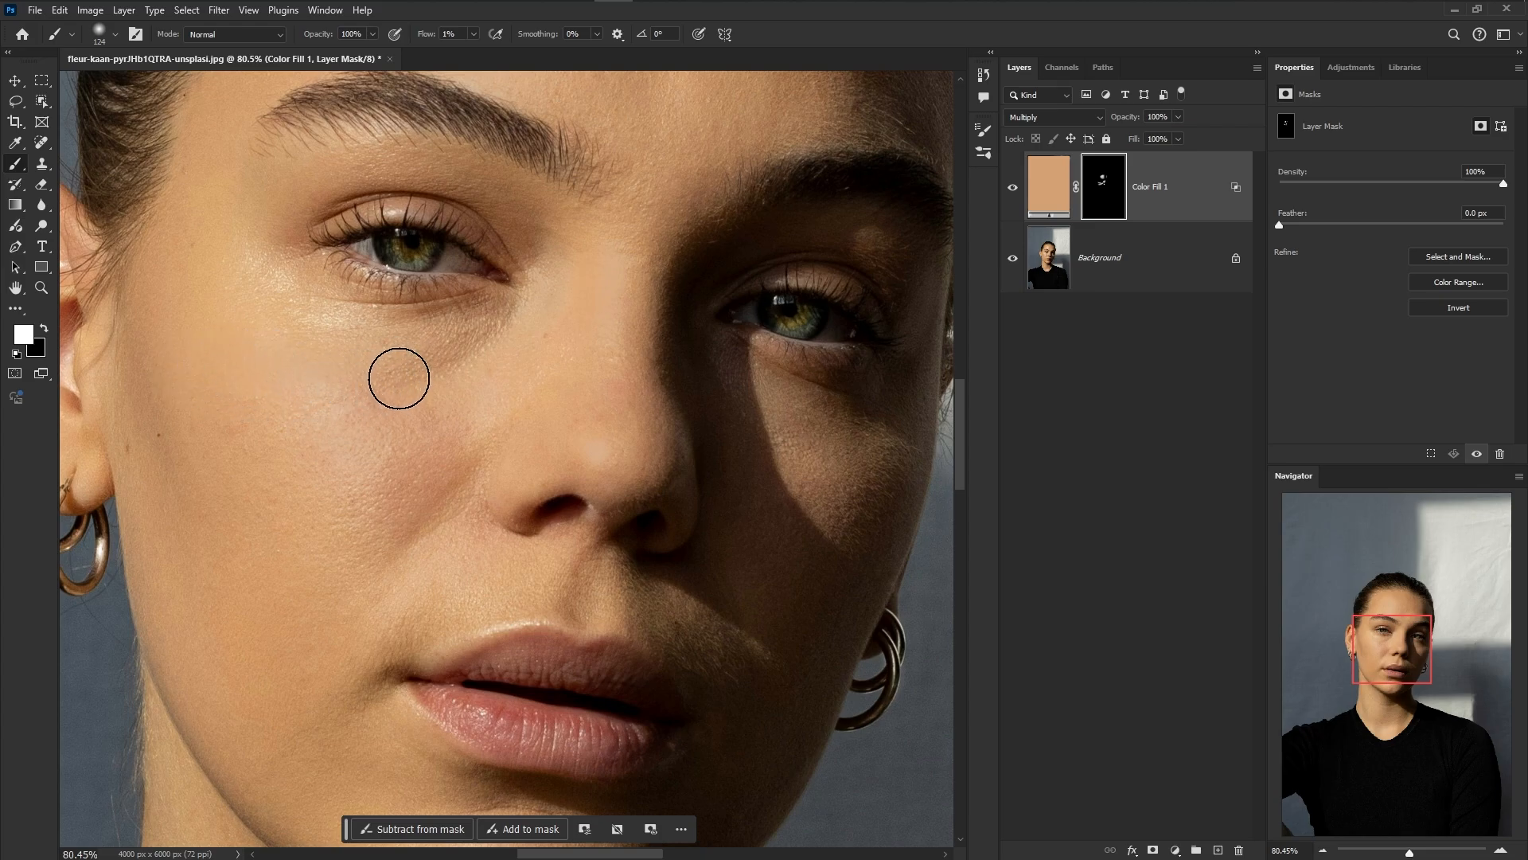
key("alt")
left_click_drag(336, 347, 323, 347, "alt")
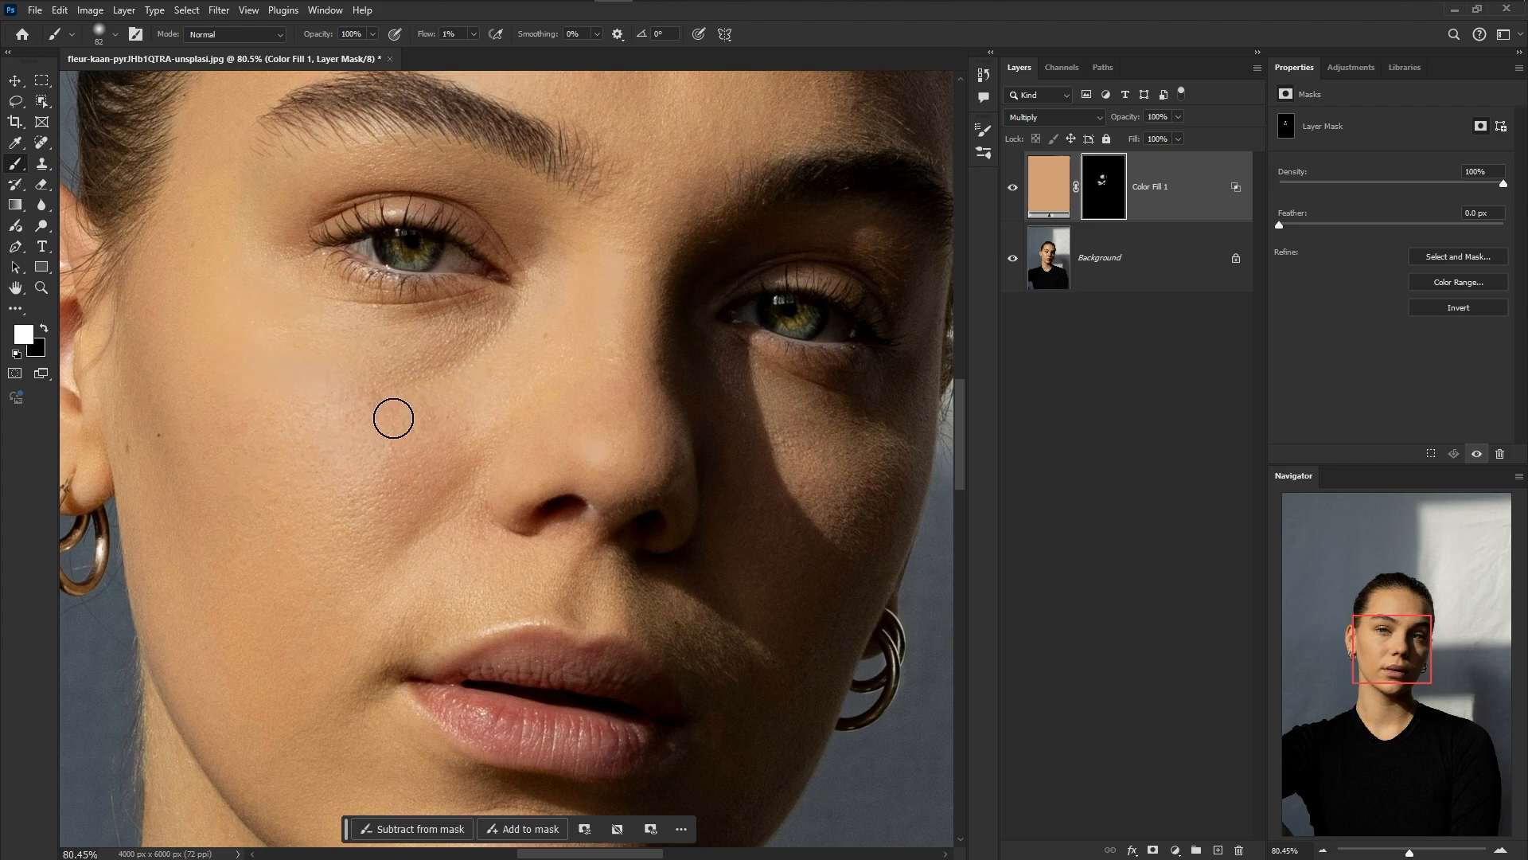
Paint white on the mask over the remaining shine around the brow and chin, resizing the brush to suit
scroll(409, 365, "up", 5)
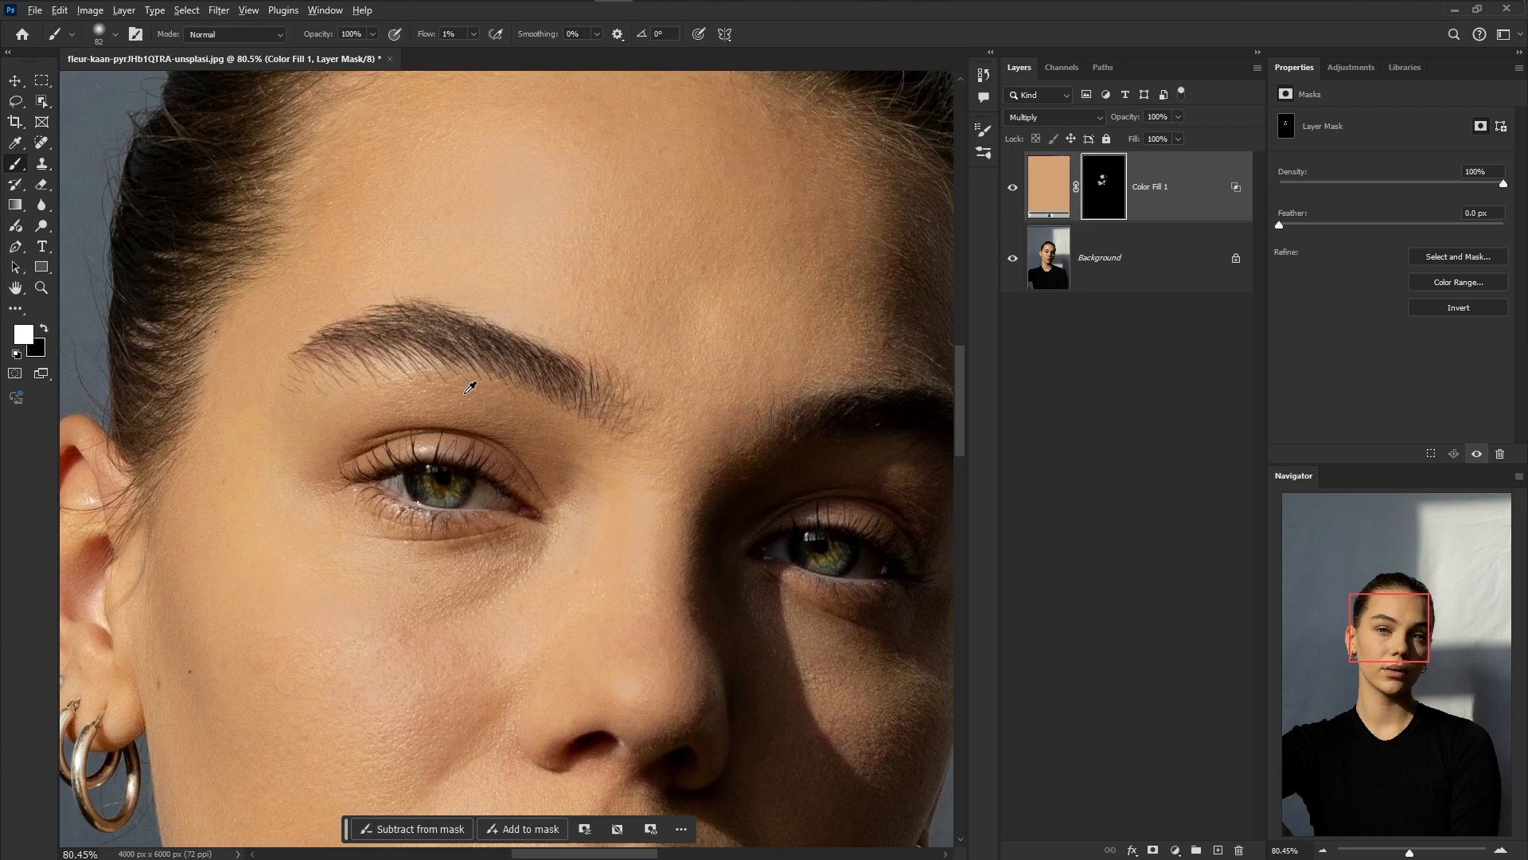
left_click_drag(471, 386, 451, 390, "alt")
scroll(599, 654, "down", 6)
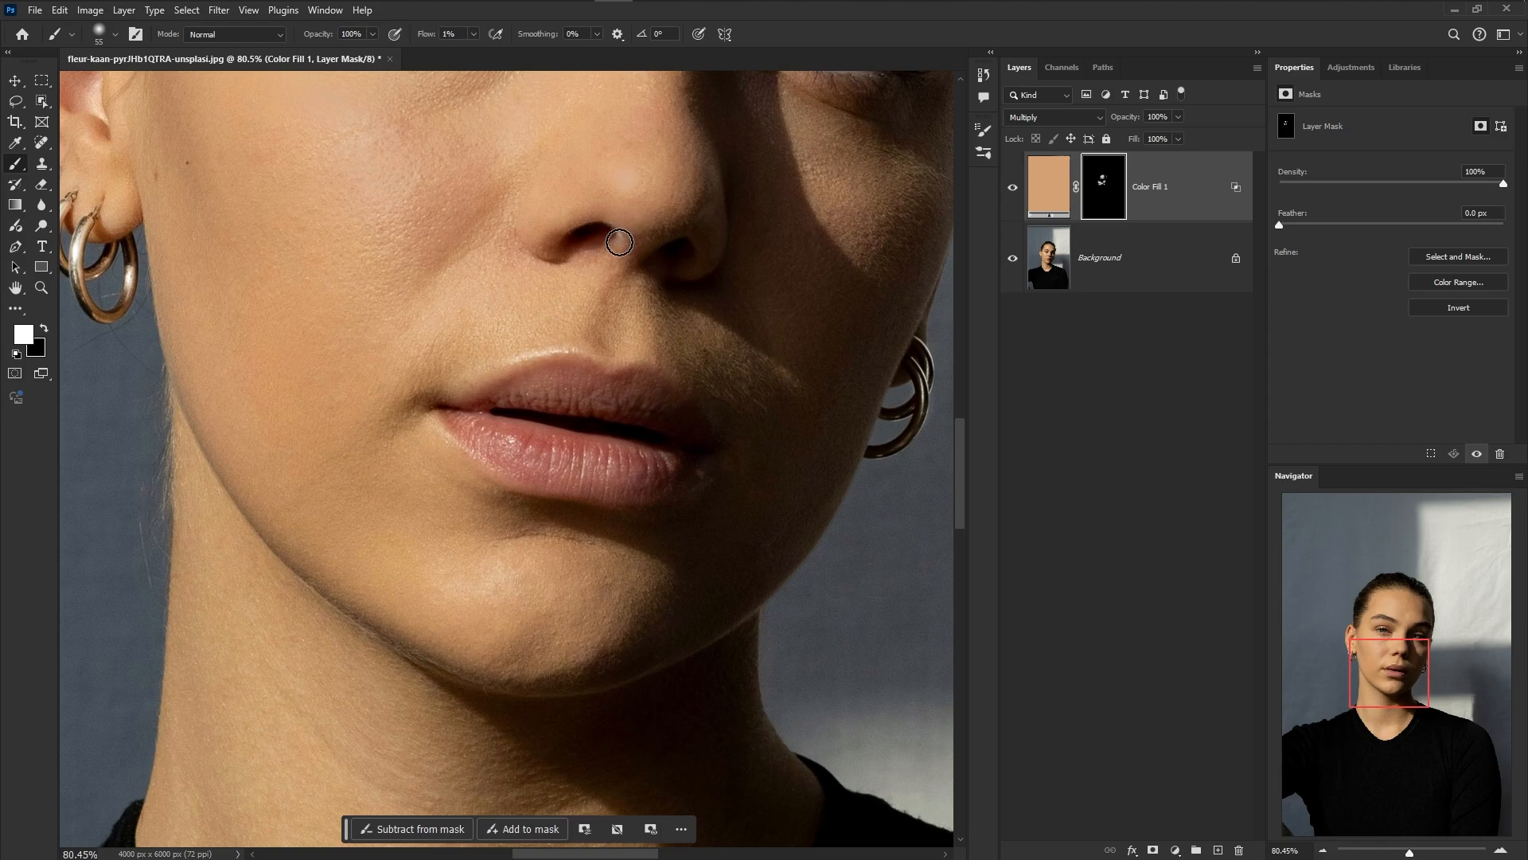
right_click(519, 371, "alt")
mouse_move(484, 536)
left_mouse_down()
mouse_move(473, 466)
mouse_move(412, 460)
mouse_move(488, 526)
mouse_move(474, 555)
mouse_move(492, 530)
mouse_move(478, 468)
mouse_move(463, 532)
mouse_move(426, 540)
mouse_move(471, 526)
mouse_move(398, 462)
mouse_move(405, 518)
mouse_move(448, 527)
mouse_move(369, 473)
mouse_move(493, 534)
mouse_move(415, 466)
mouse_move(504, 491)
mouse_move(481, 482)
mouse_move(506, 529)
mouse_move(462, 504)
mouse_move(490, 479)
mouse_move(502, 517)
mouse_move(473, 531)
mouse_move(417, 516)
mouse_move(397, 490)
mouse_move(468, 530)
mouse_move(382, 484)
mouse_move(490, 525)
mouse_move(370, 464)
mouse_move(462, 507)
mouse_move(402, 504)
mouse_move(444, 510)
mouse_move(427, 489)
mouse_move(447, 481)
mouse_move(513, 521)
mouse_move(410, 459)
mouse_move(513, 519)
mouse_move(456, 486)
mouse_move(528, 488)
mouse_move(486, 490)
mouse_move(433, 528)
mouse_move(486, 504)
mouse_move(511, 515)
mouse_move(475, 513)
mouse_move(485, 492)
mouse_move(515, 508)
mouse_move(420, 505)
mouse_move(511, 522)
mouse_move(478, 498)
mouse_move(539, 523)
mouse_move(382, 475)
mouse_move(433, 515)
mouse_move(456, 501)
mouse_move(533, 522)
mouse_move(372, 475)
mouse_move(375, 498)
mouse_move(532, 491)
mouse_move(473, 511)
left_mouse_up()
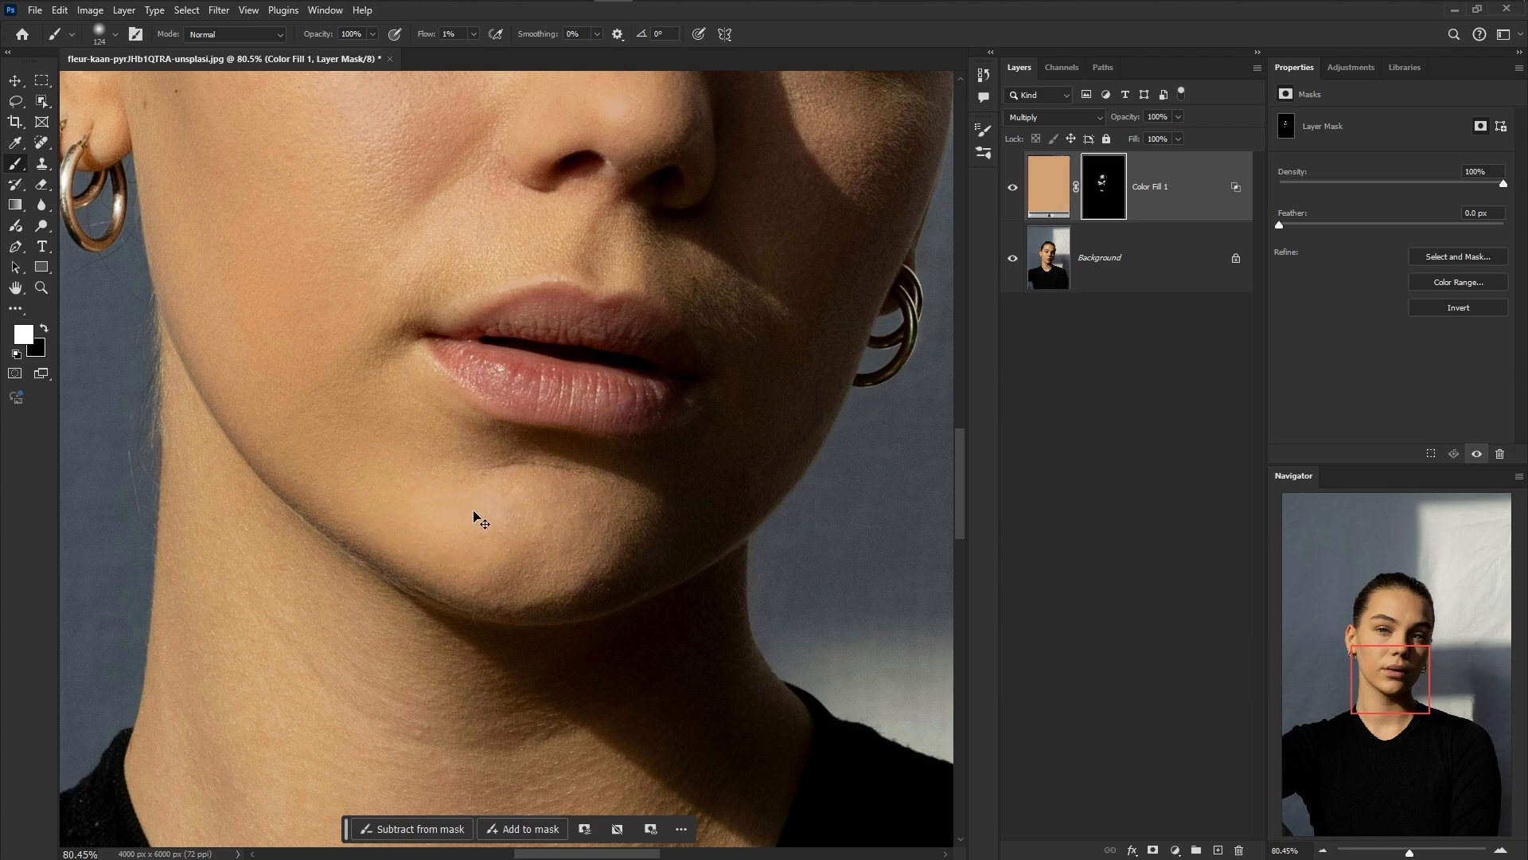
key("ctrl+0")
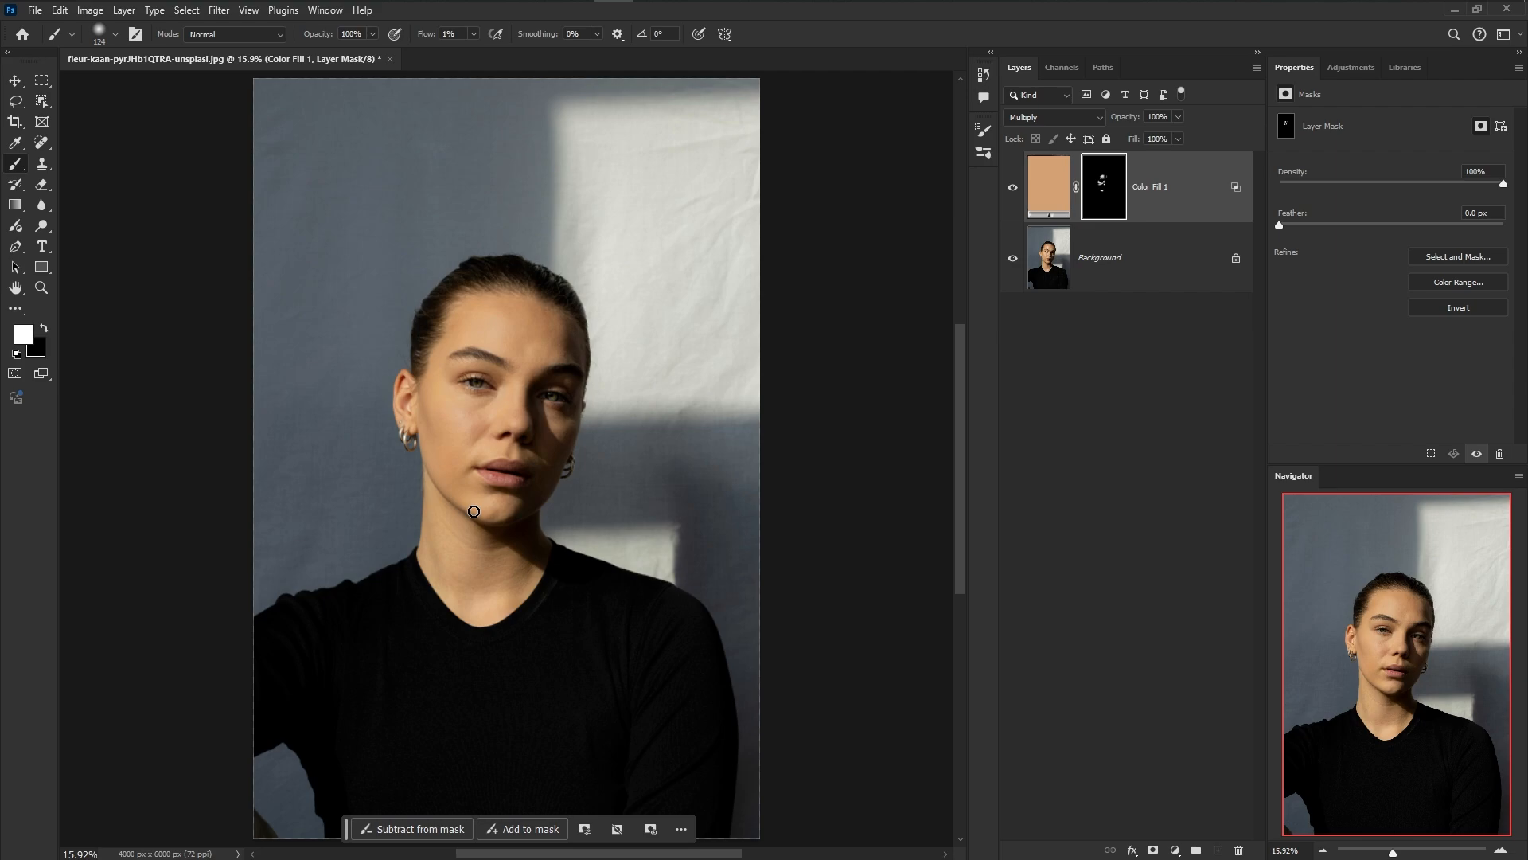
Compare the portrait with and without the fill layer and check the mask's feather setting
left_click(1014, 259, "alt")
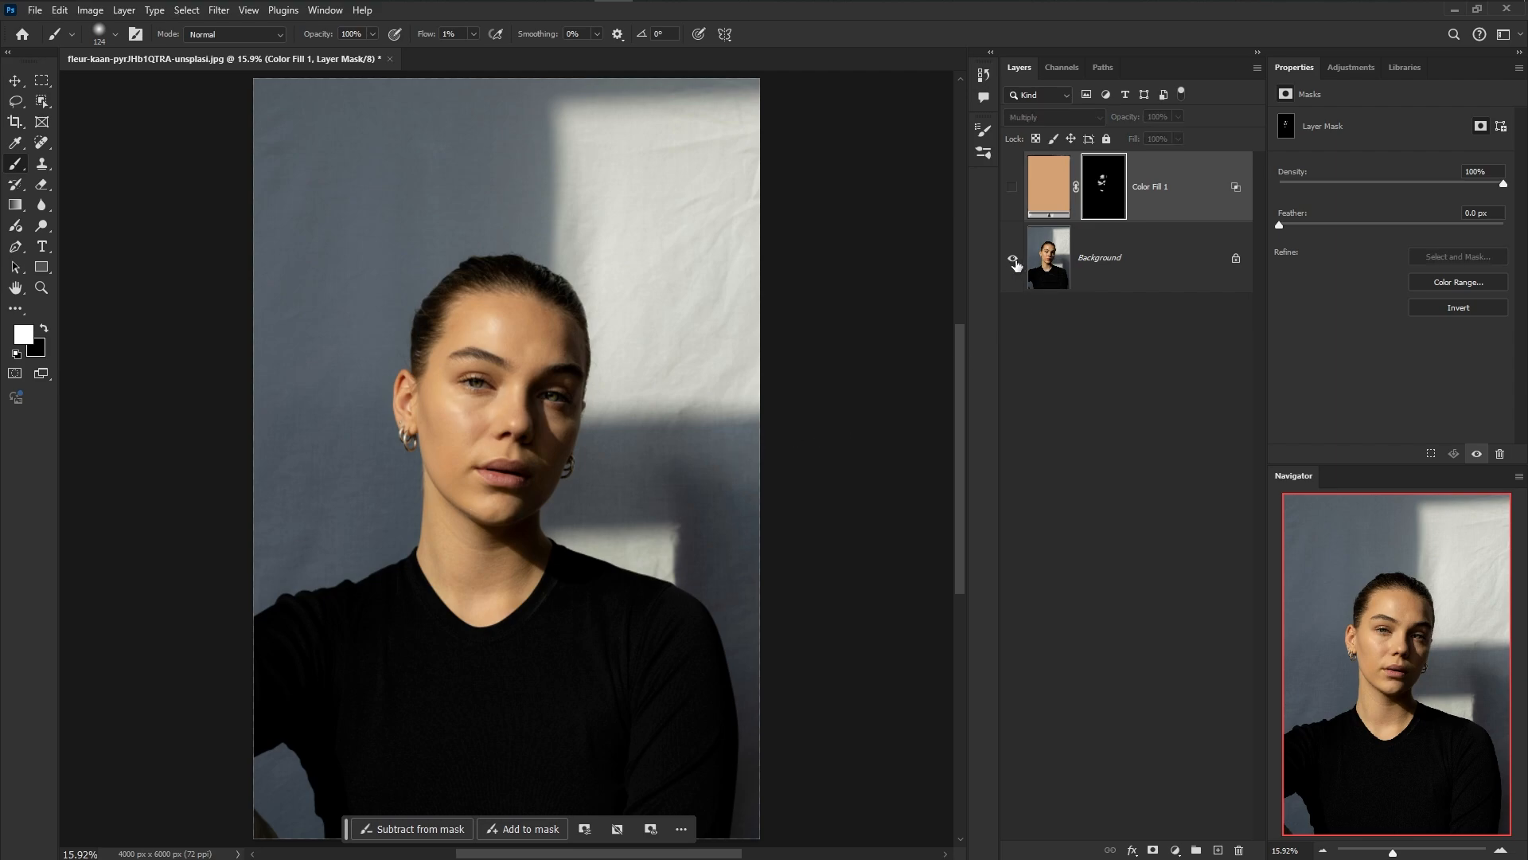
left_click(1013, 259, "alt")
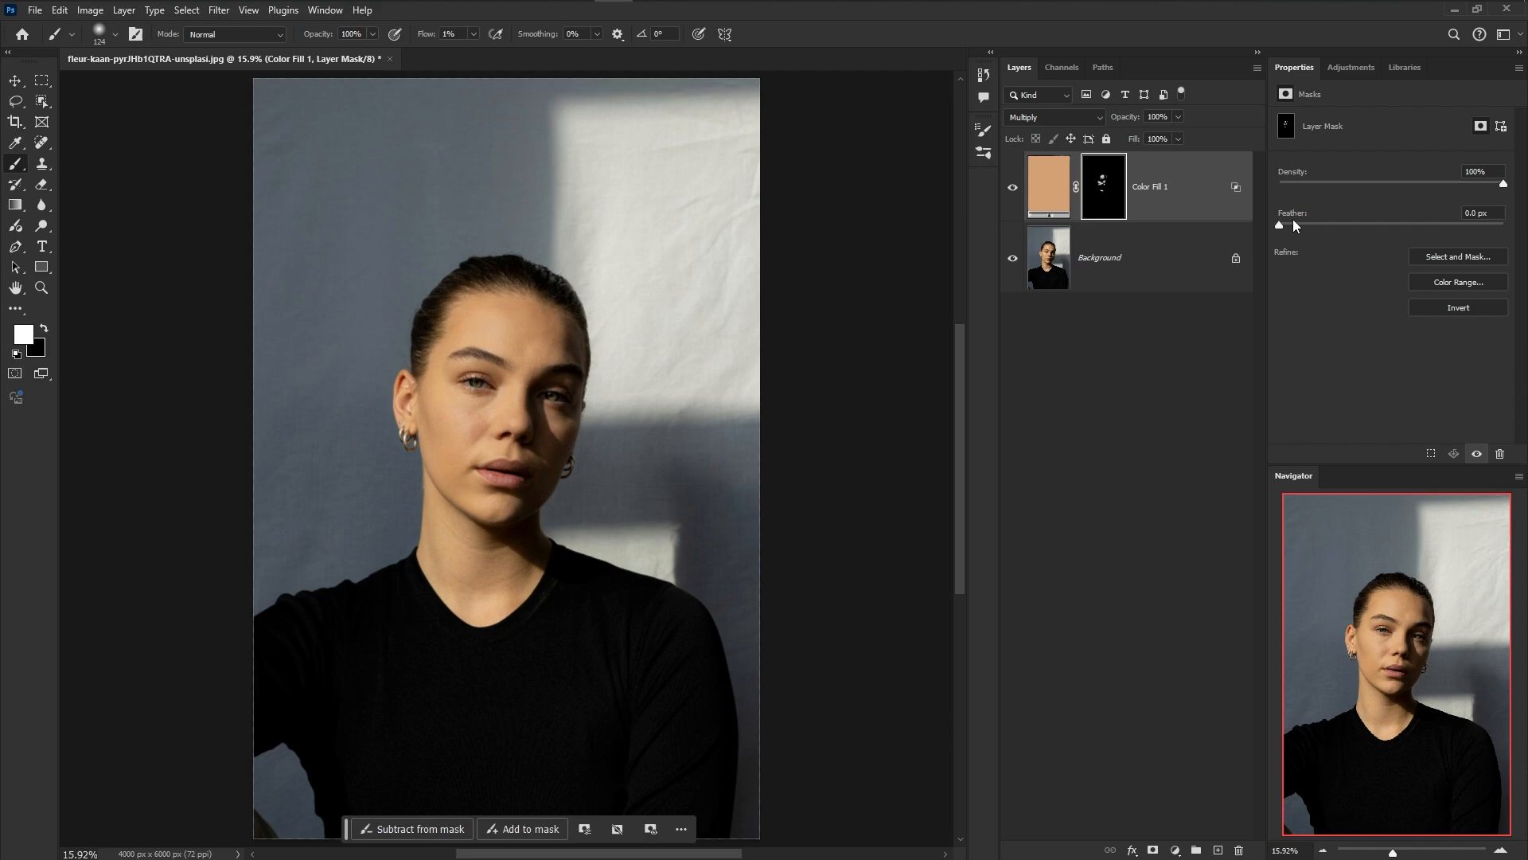
left_click(1494, 212)
left_click(1184, 409)
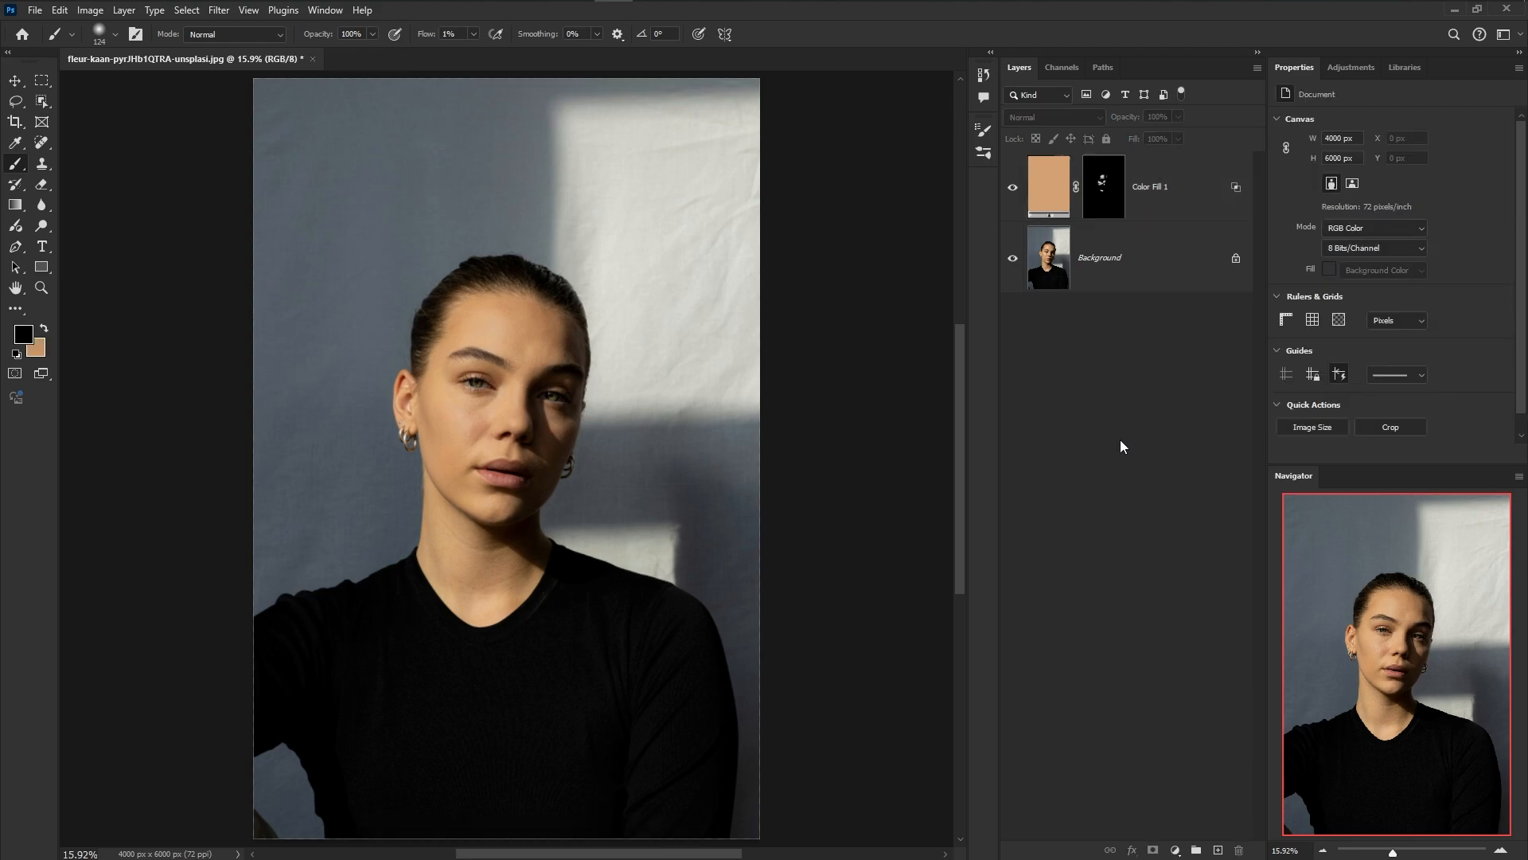
Try a lower opacity on the fill layer to check how strongly it reduces the shine
left_click(1153, 198)
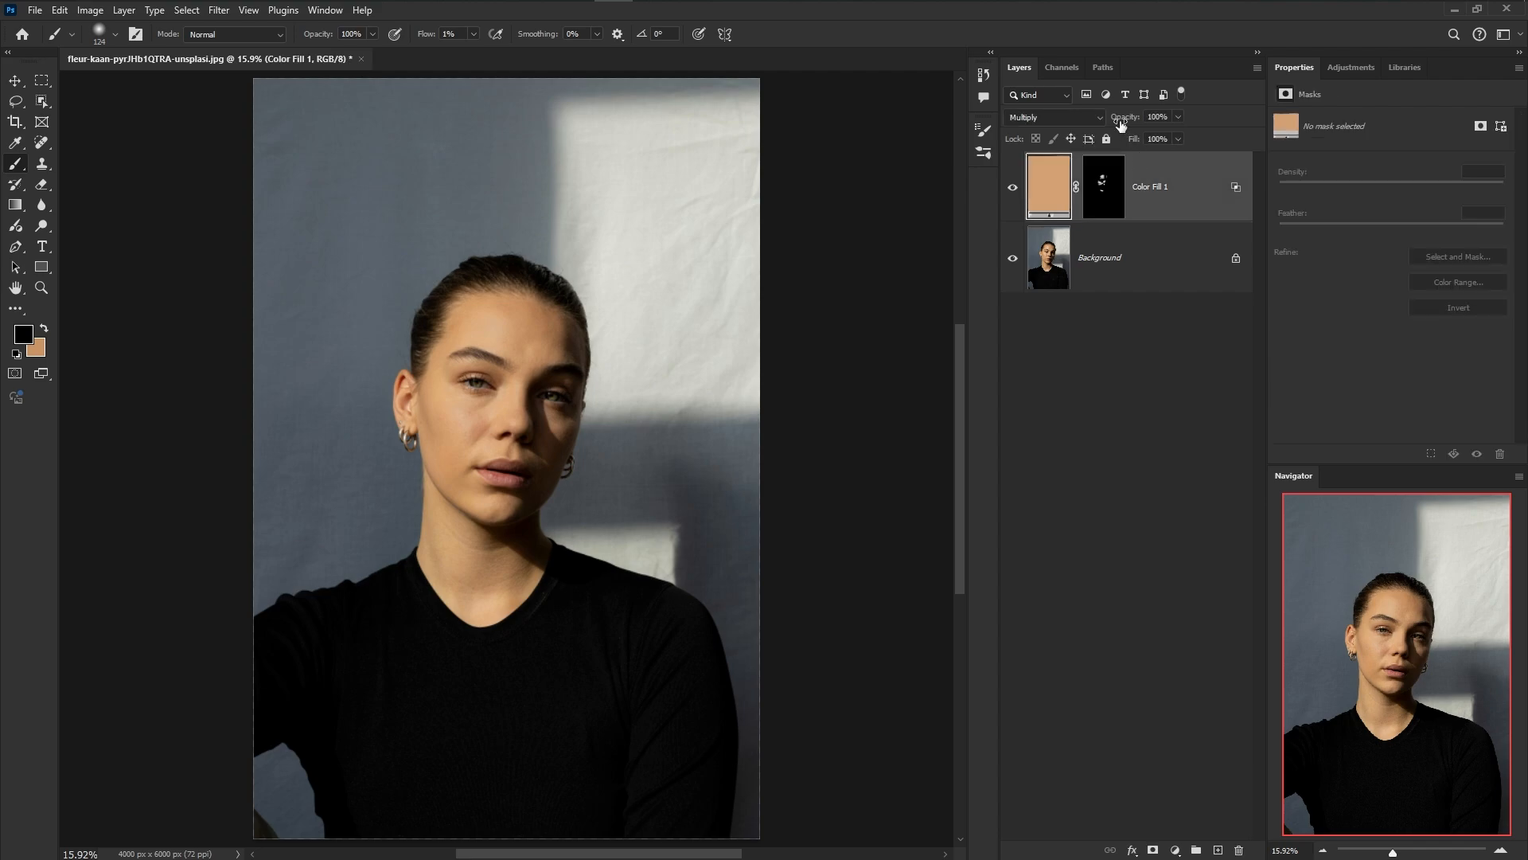
left_click_drag(1121, 120, 1004, 134)
left_click(1127, 352)
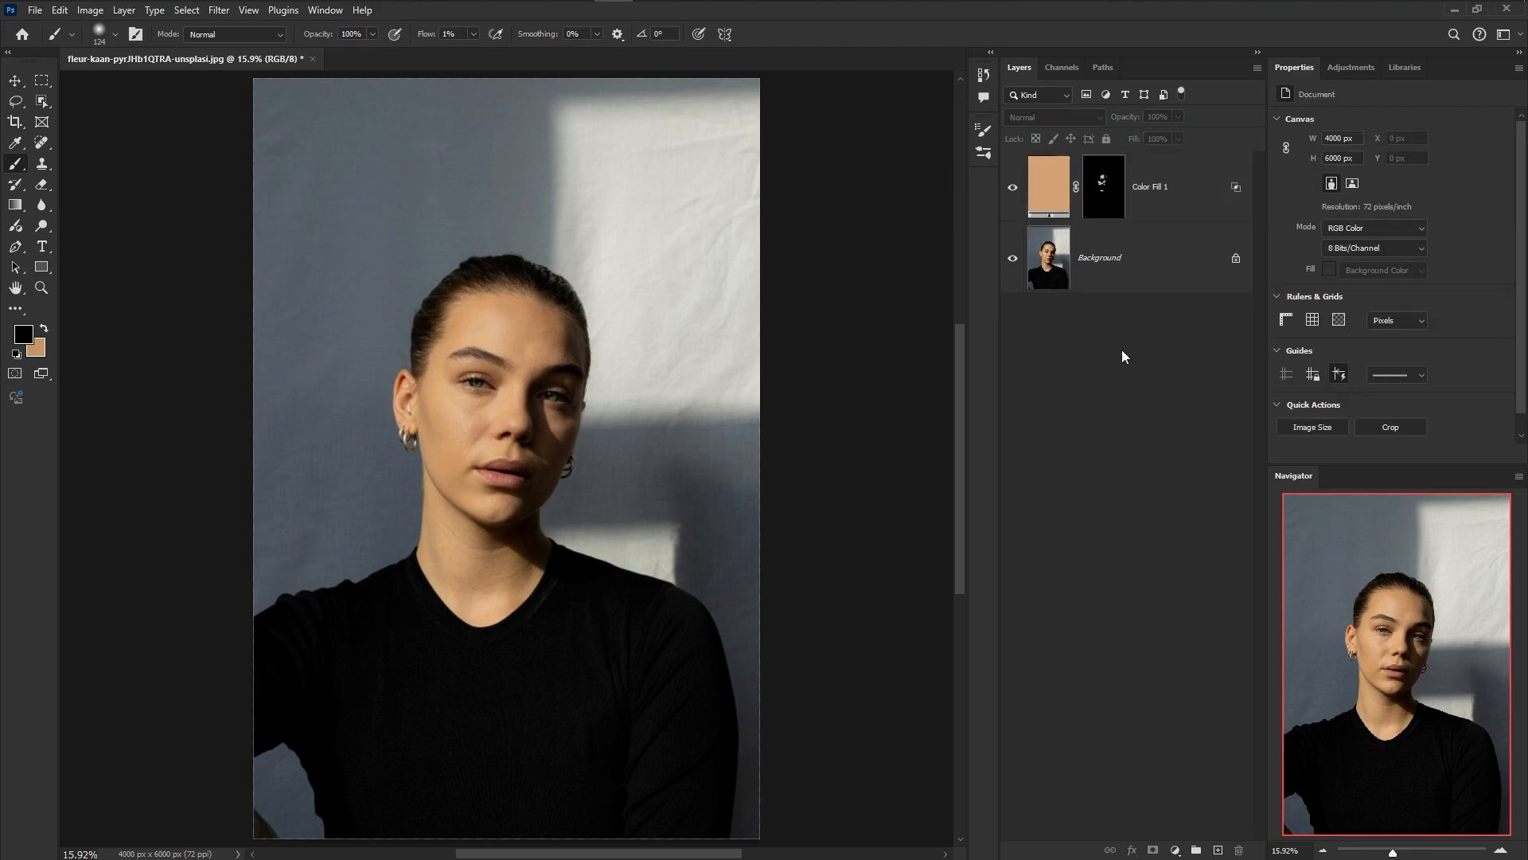
Compare the retouched portrait with the original and inspect the skin around the mouth and chin up close
left_click(1013, 261, "alt")
left_click(1014, 261, "alt")
key("z")
left_click_drag(484, 471, 600, 488)
key("b")
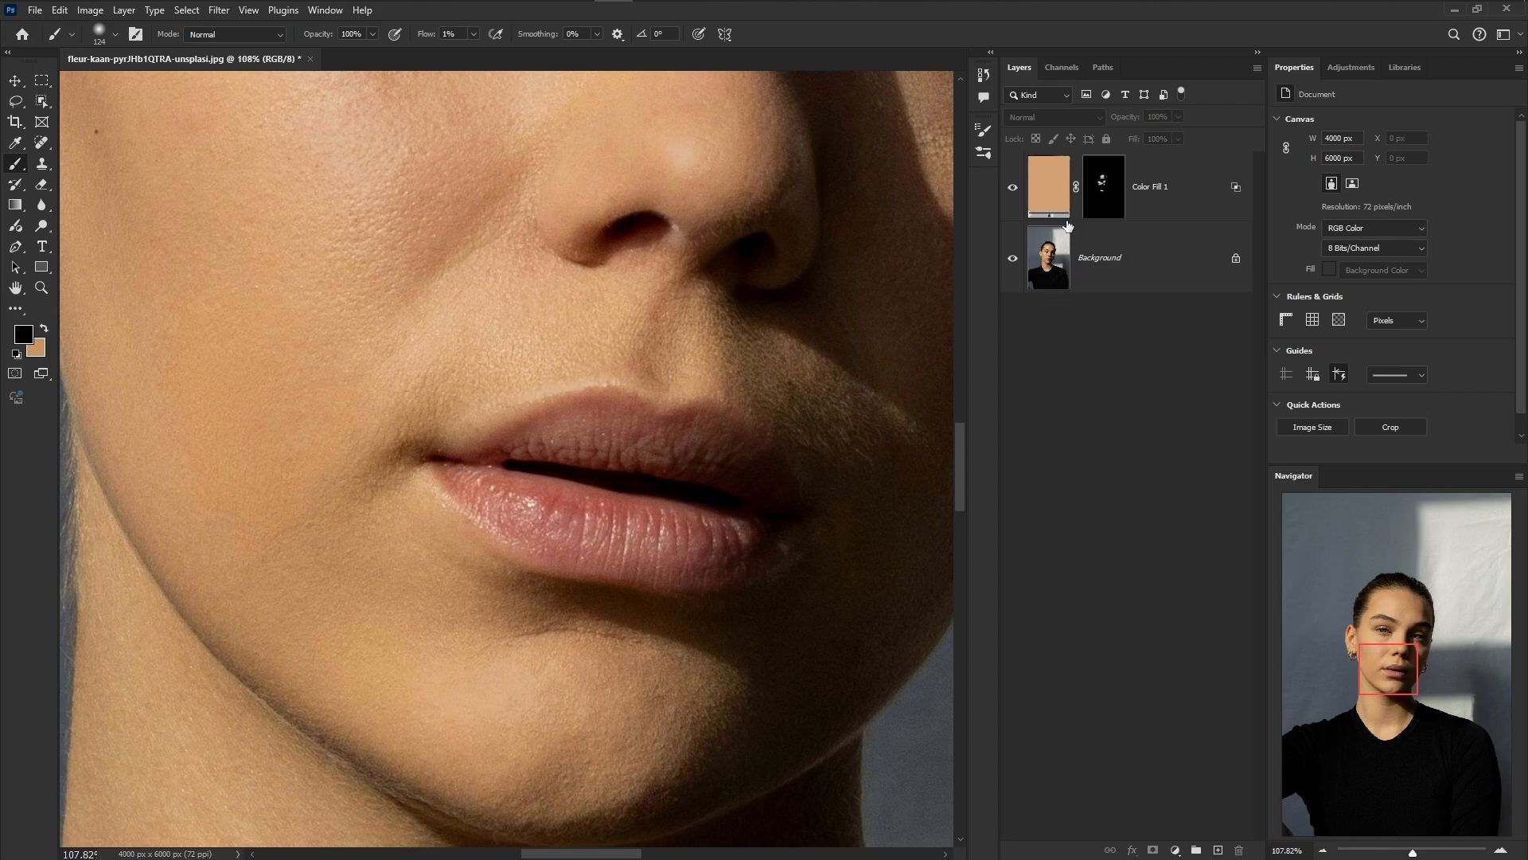
key("ctrl+0")
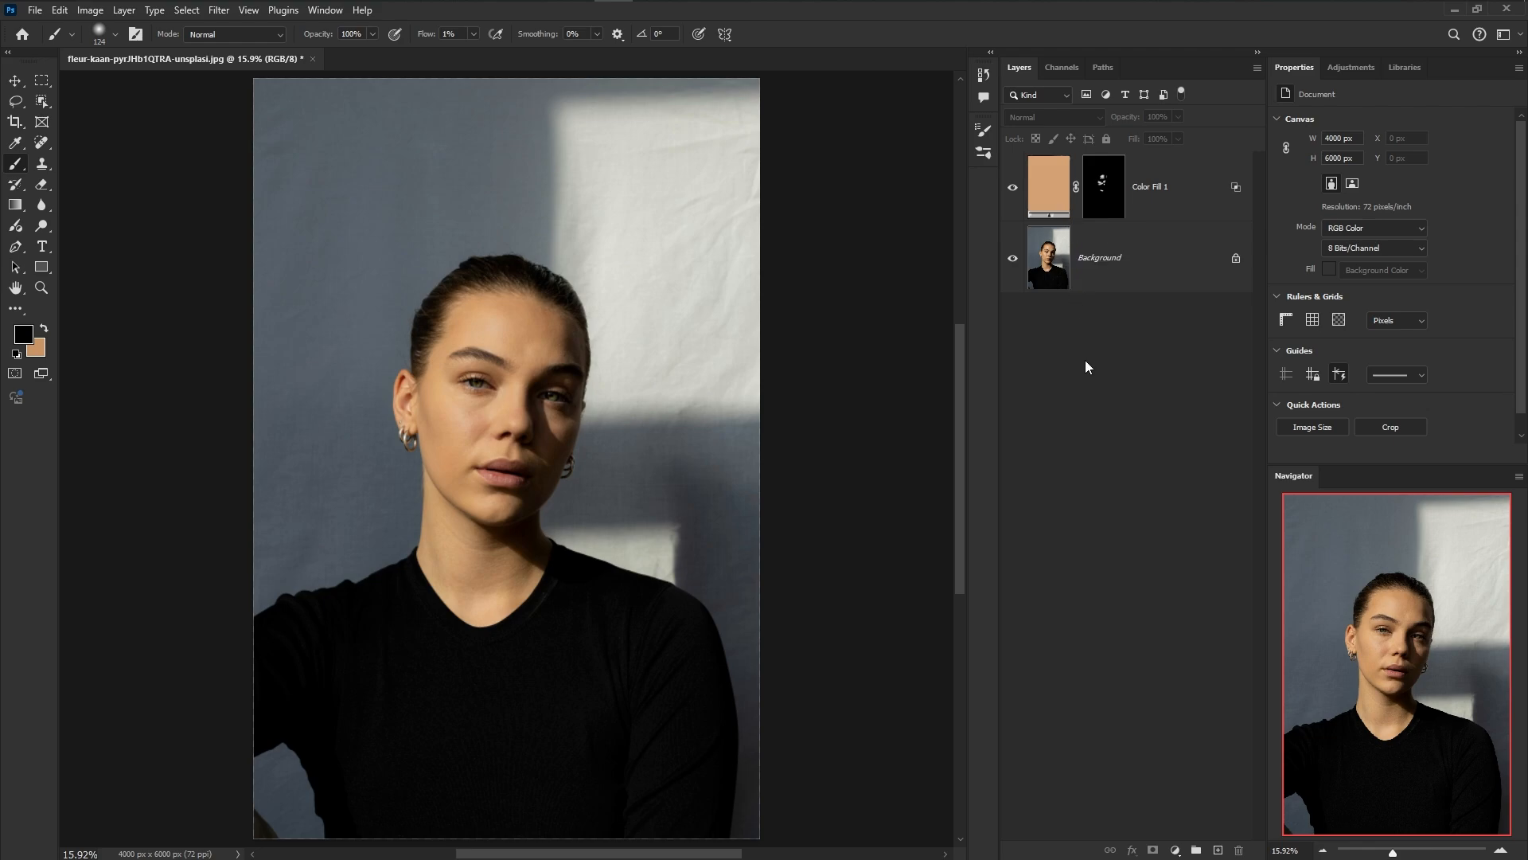